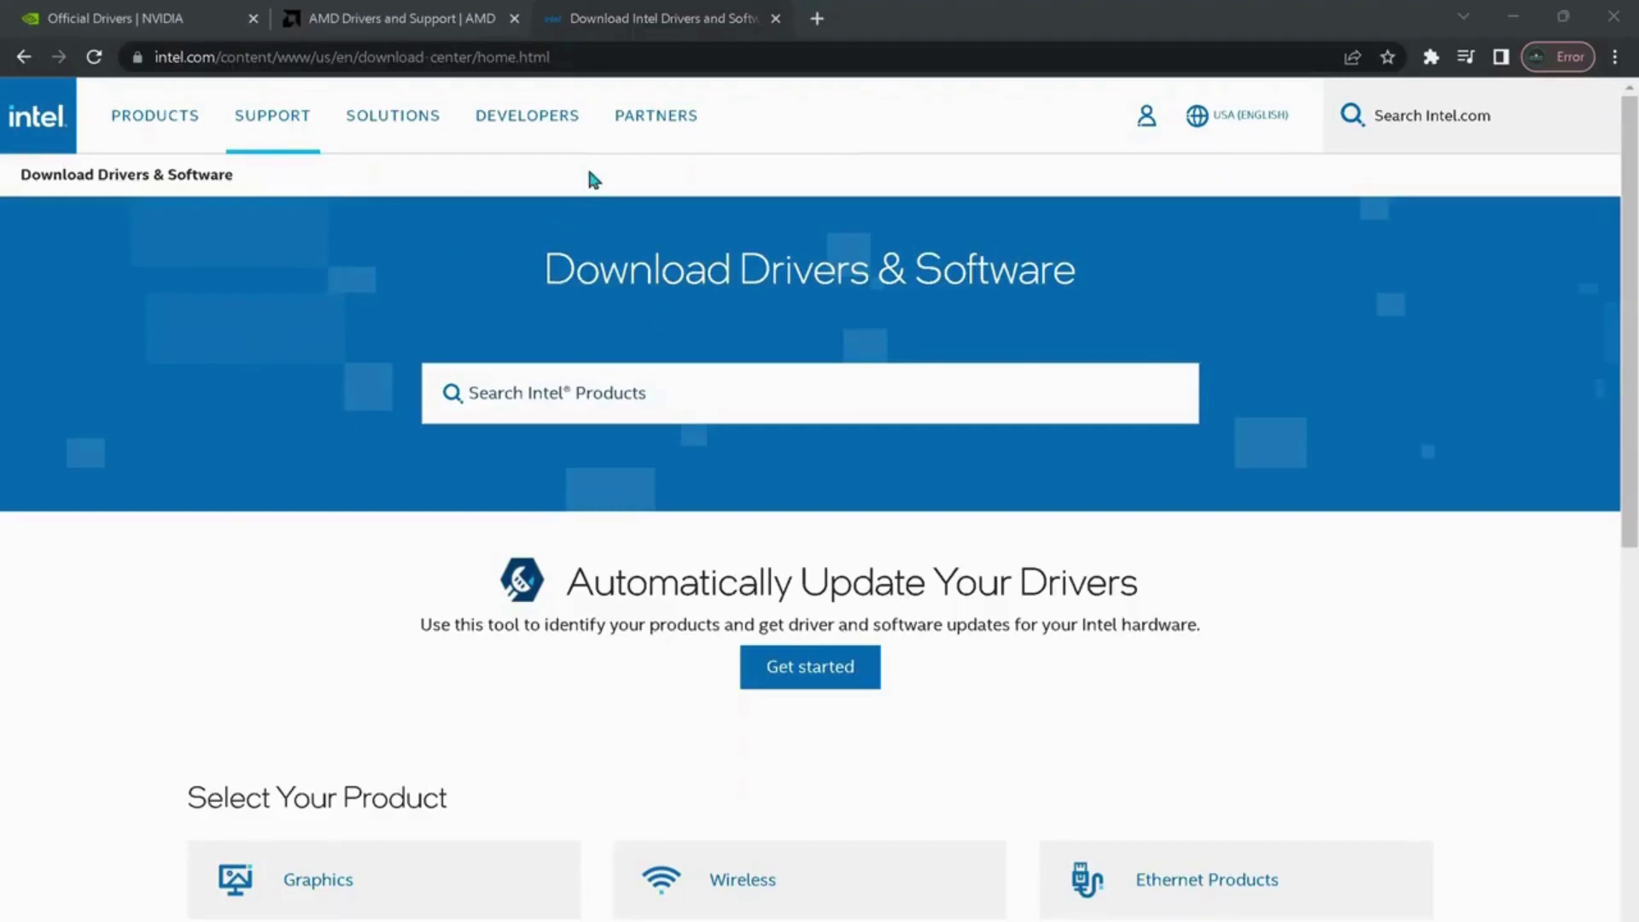
Switch to the NVIDIA tab and scroll to the RTX 4090 Game Ready and Studio driver results.
{"action": "left_click", "coordinate": [429, 12]}
{"action": "left_click", "coordinate": [124, 12]}
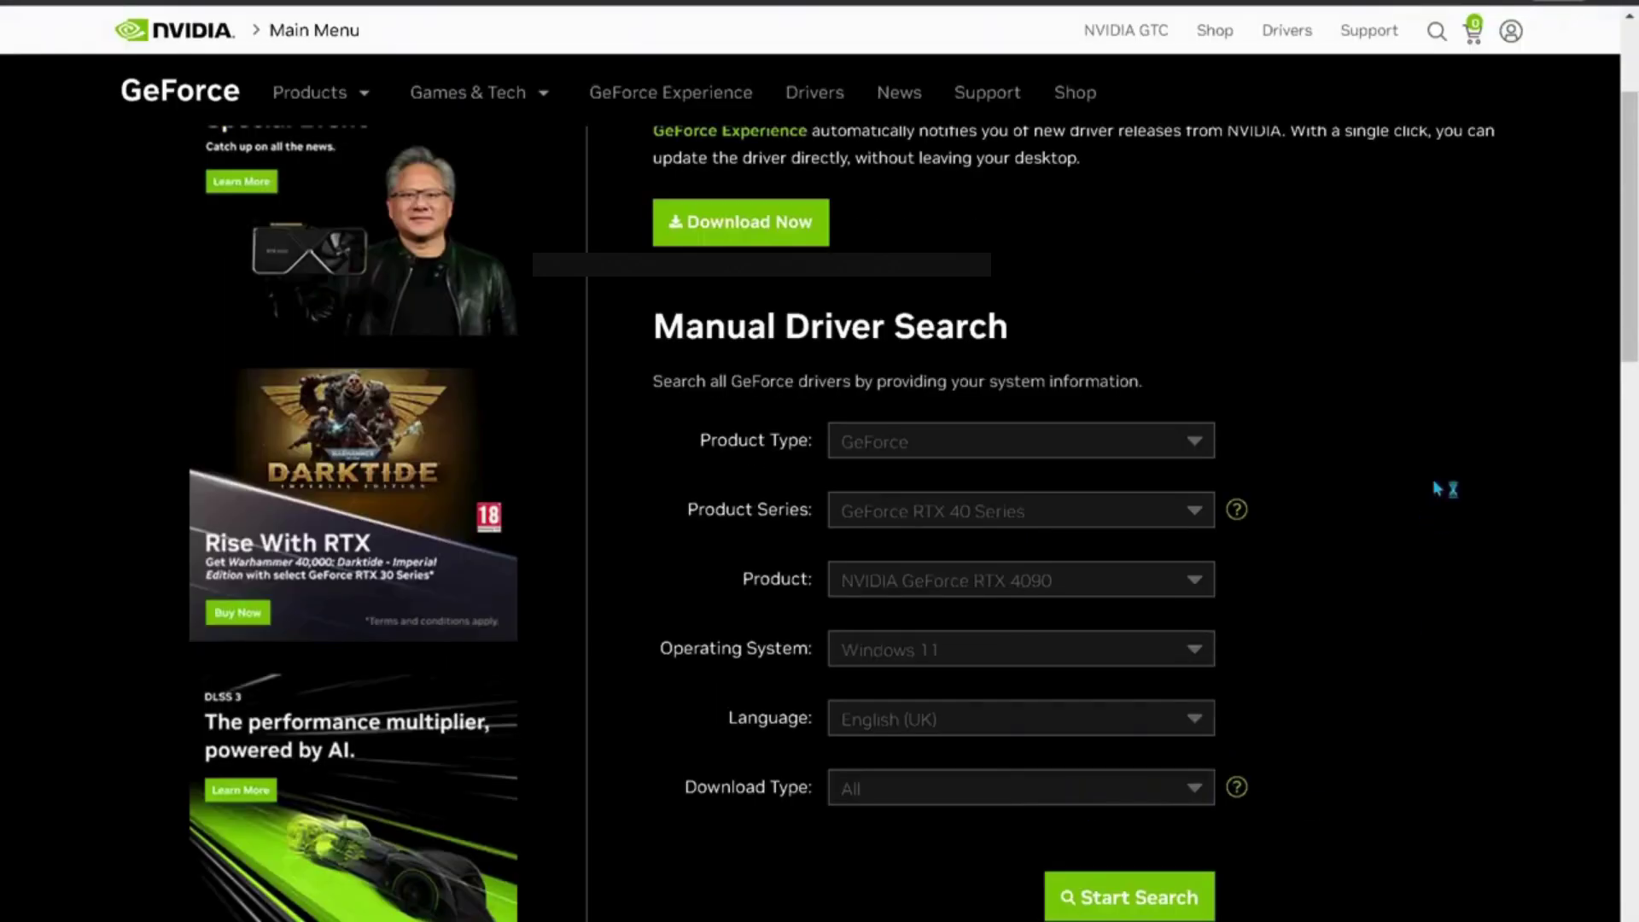
{"action": "left_click", "coordinate": [1633, 489]}
{"action": "left_click_drag", "start_coordinate": [1633, 489], "coordinate": [1614, 593]}
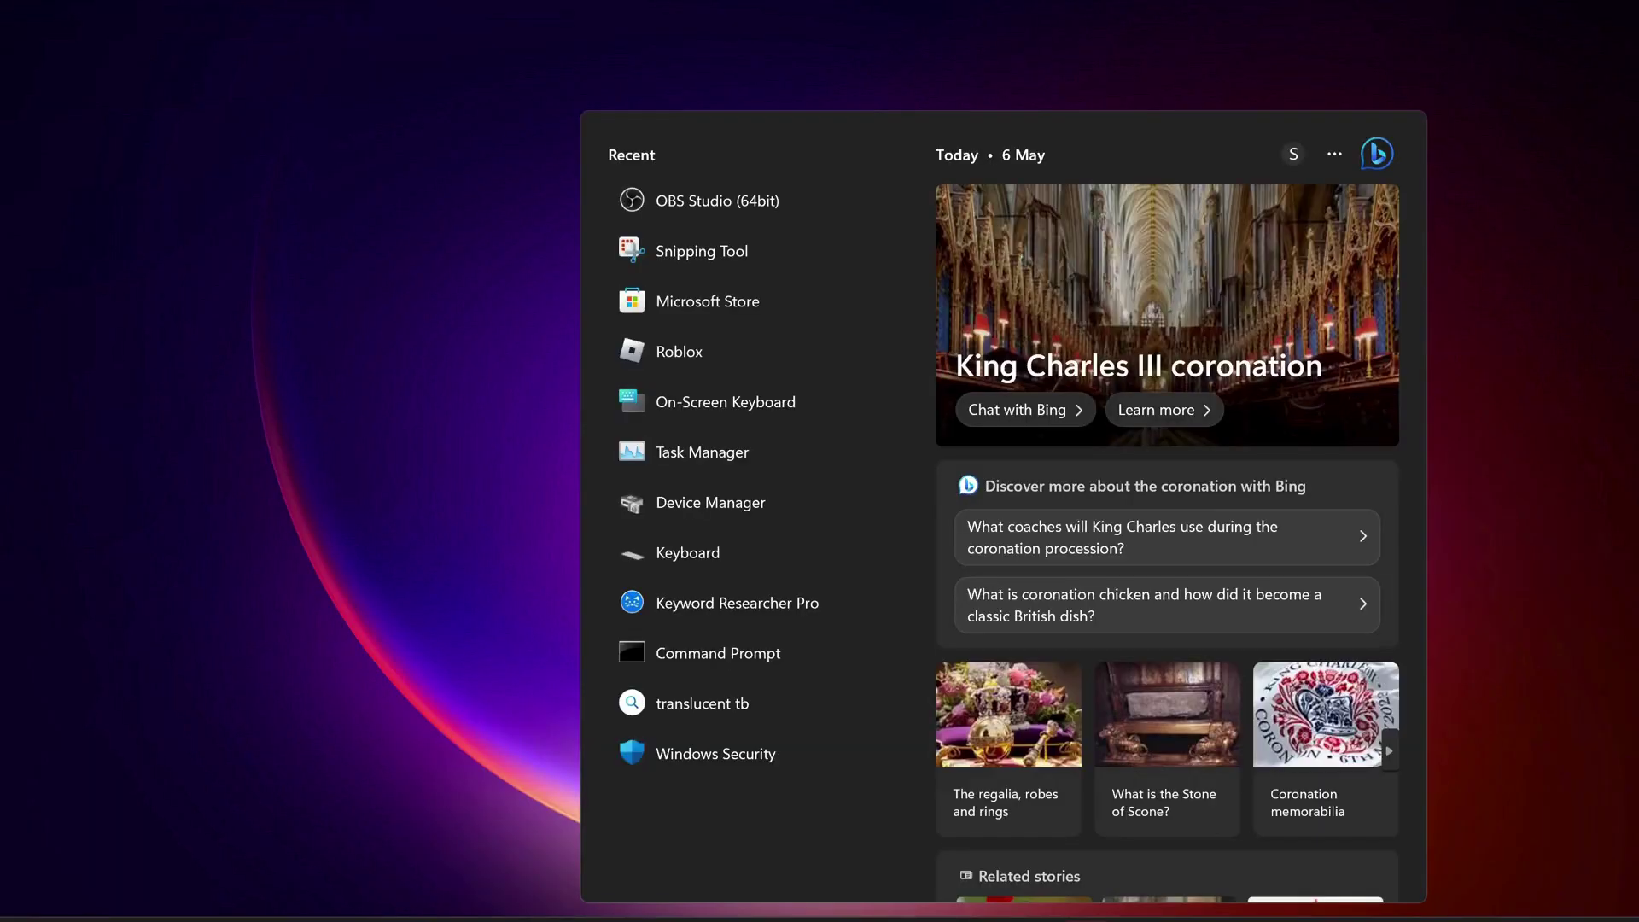
Search for cmd and launch Command Prompt as administrator.
{"action": "type", "text": "cmd"}
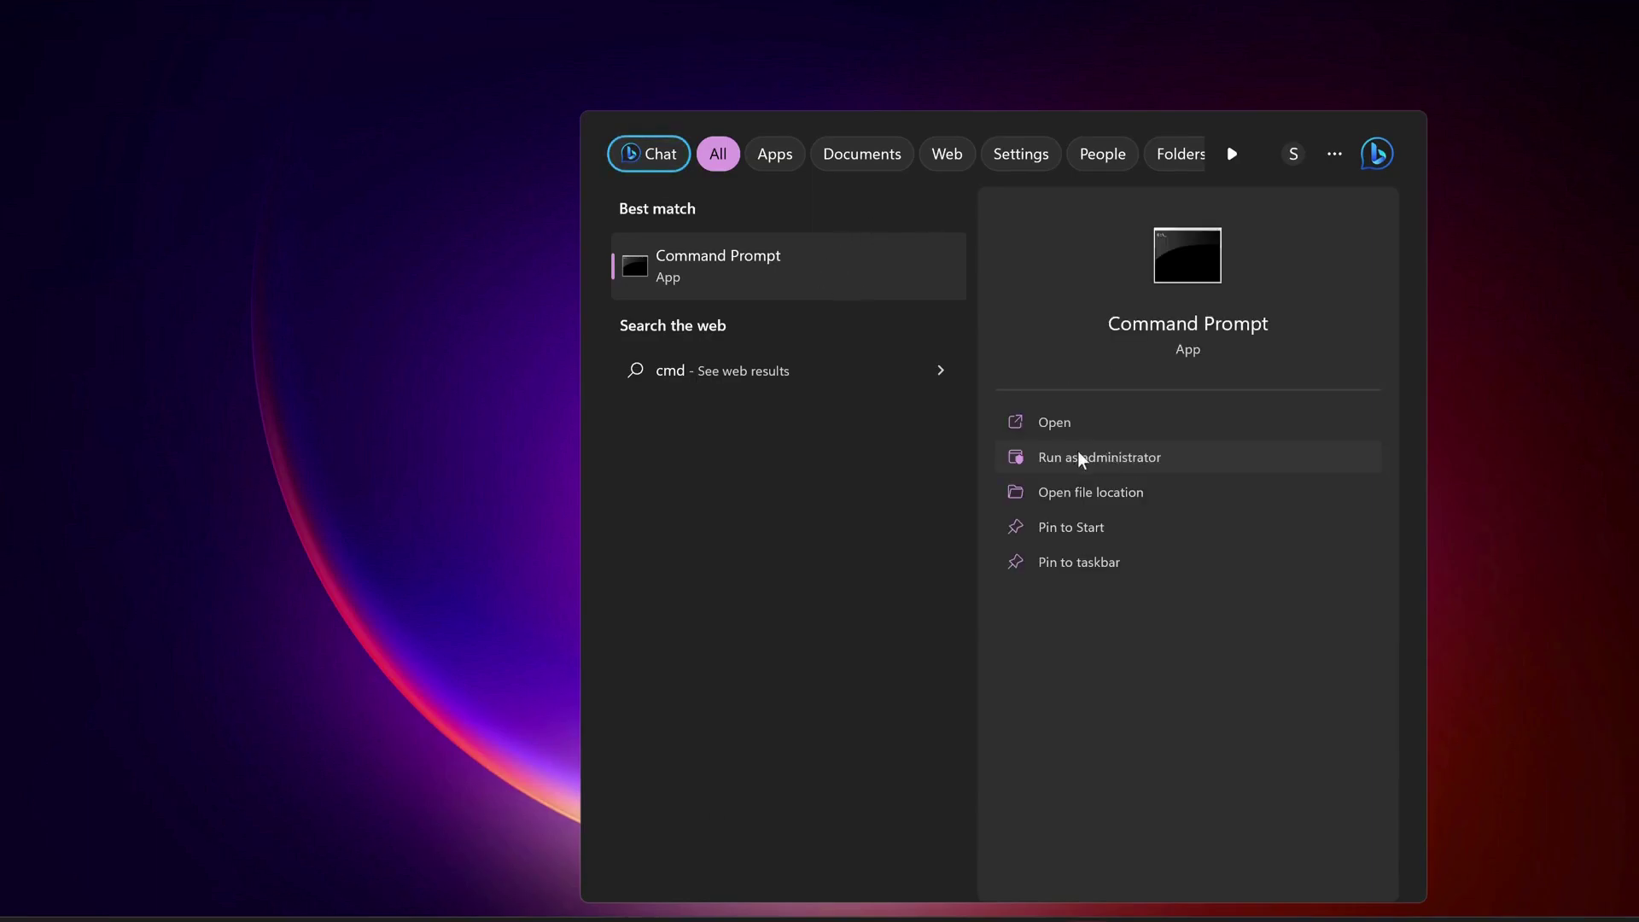
{"action": "left_click", "coordinate": [1099, 461]}
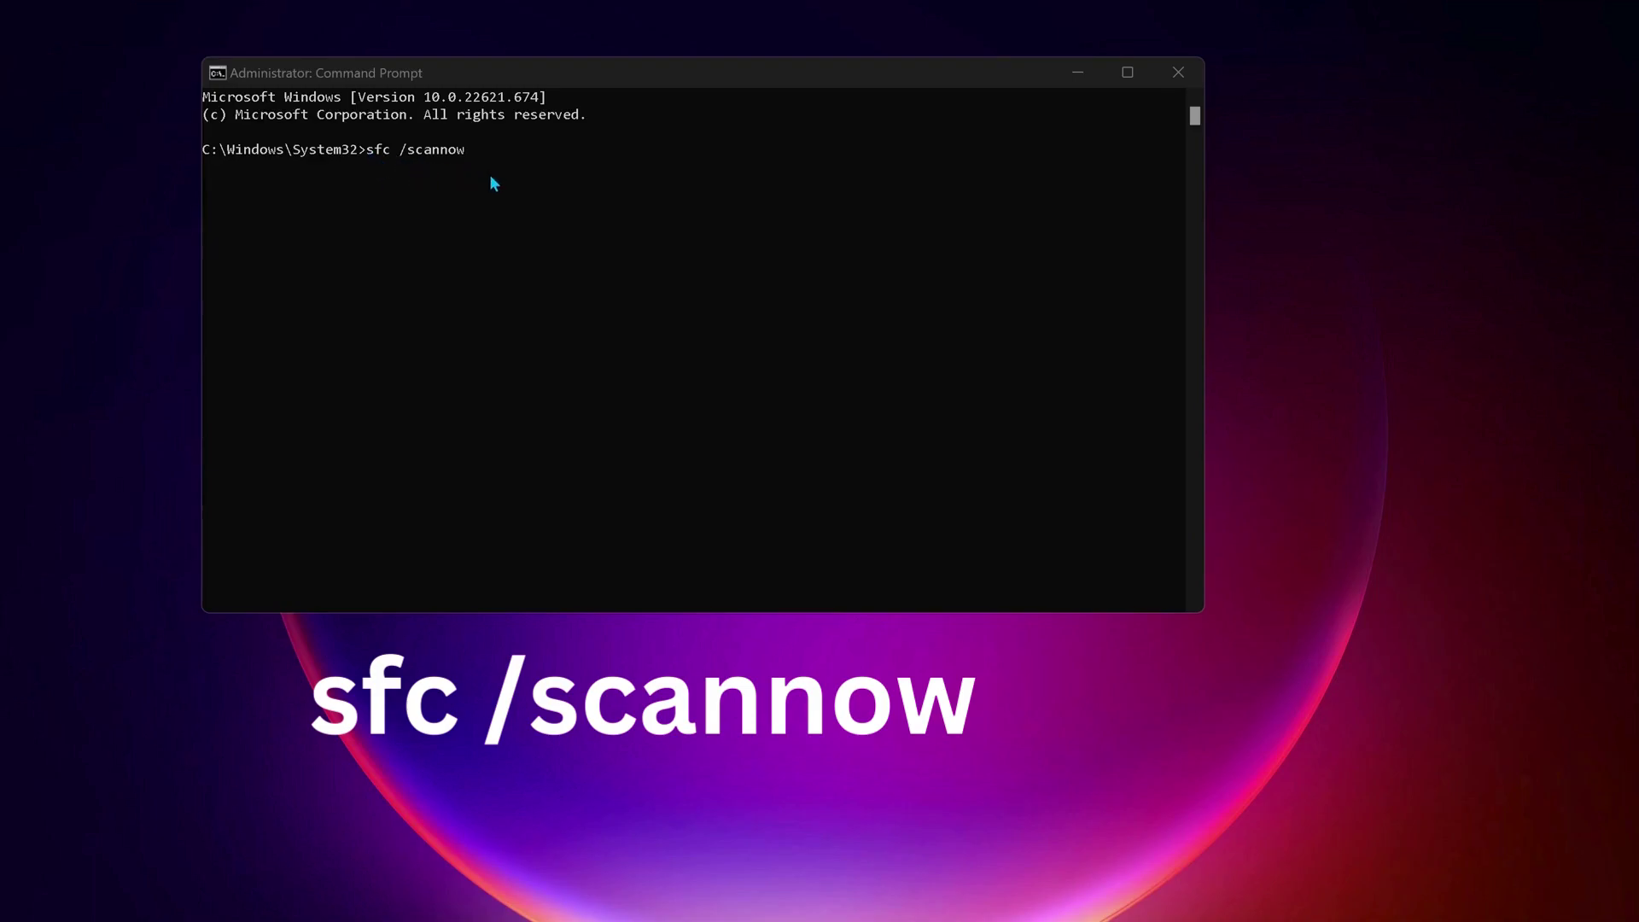
Run sfc /scannow, then ipconfig /flushdns to clear the DNS resolver cache.
{"action": "key", "text": "Return"}
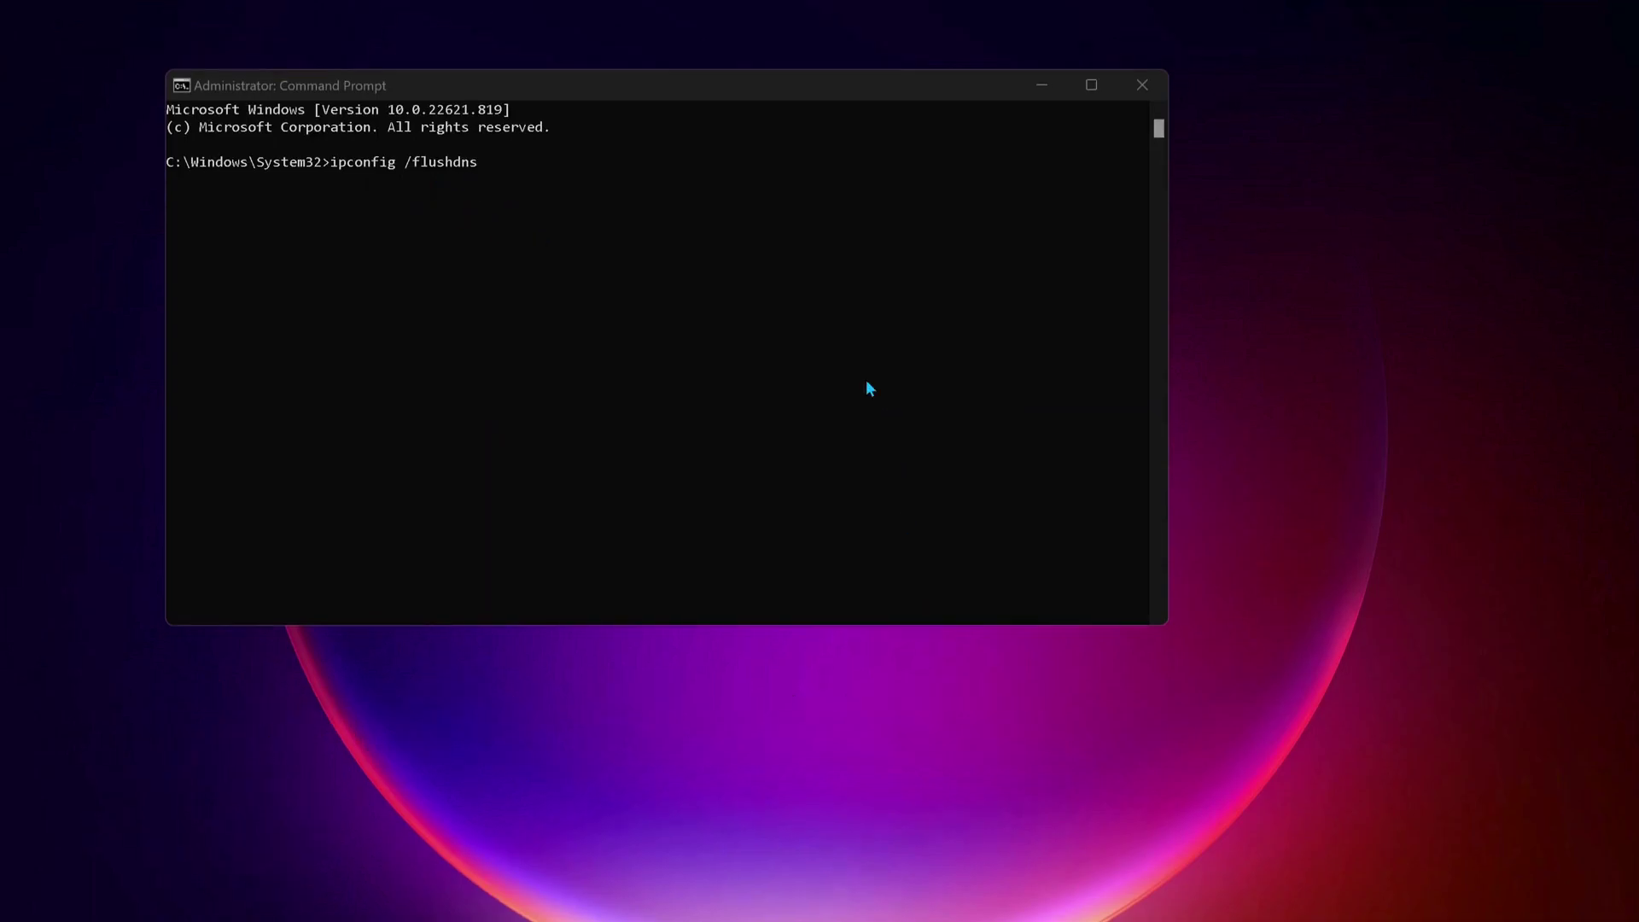
{"action": "key", "text": "Return"}
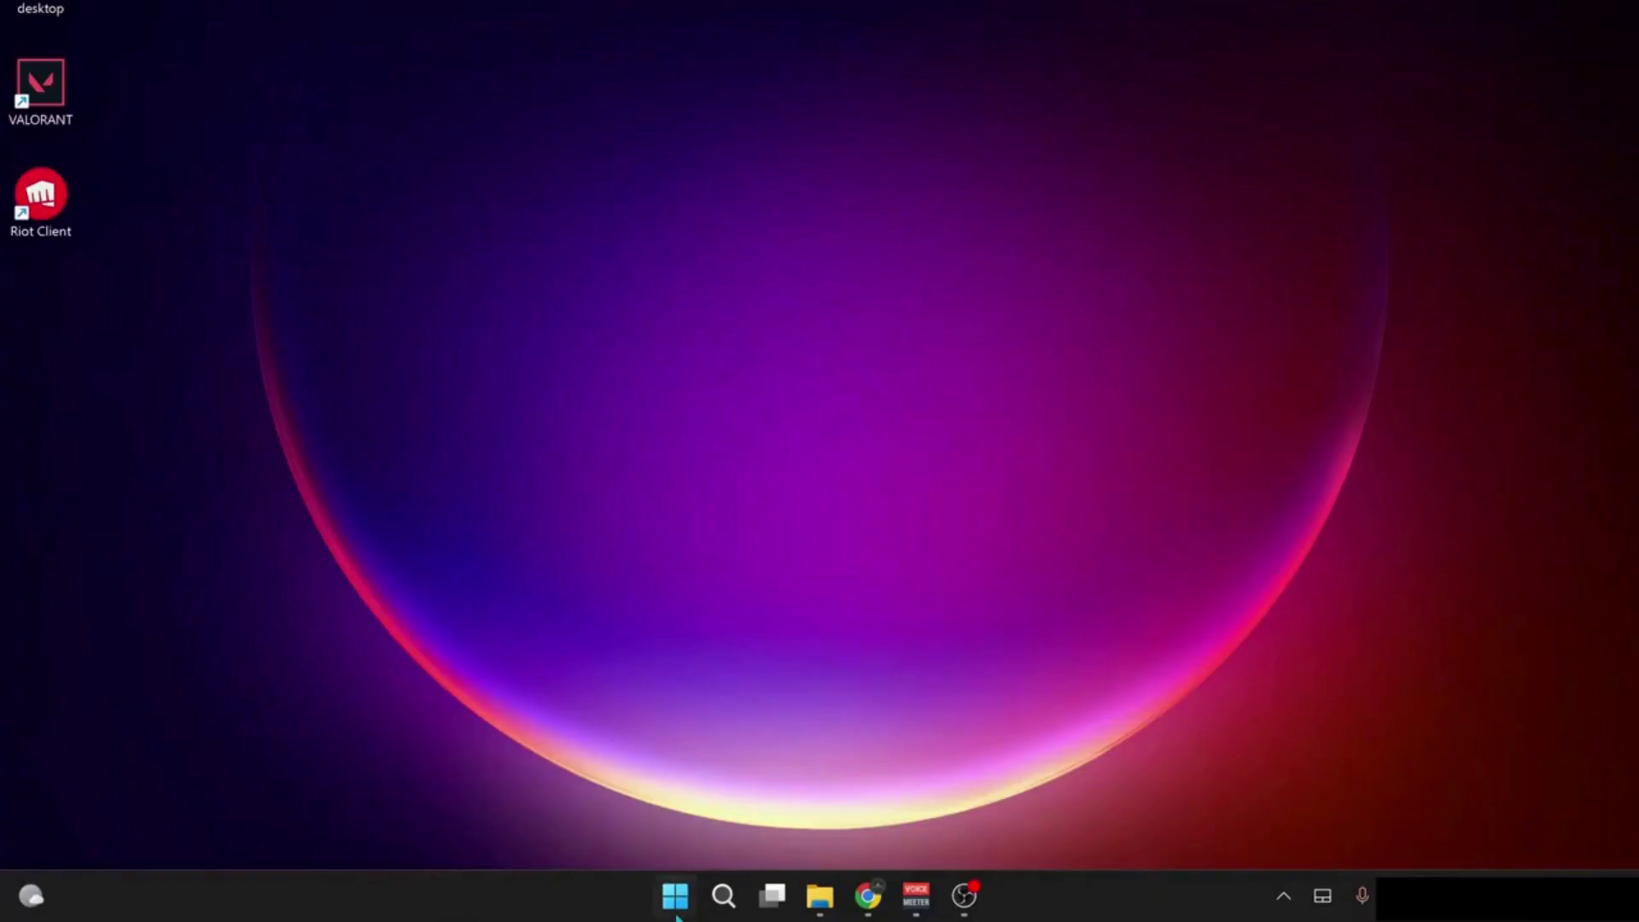
Open Task Manager from the Start button's Win+X menu.
{"action": "right_click", "coordinate": [679, 897]}
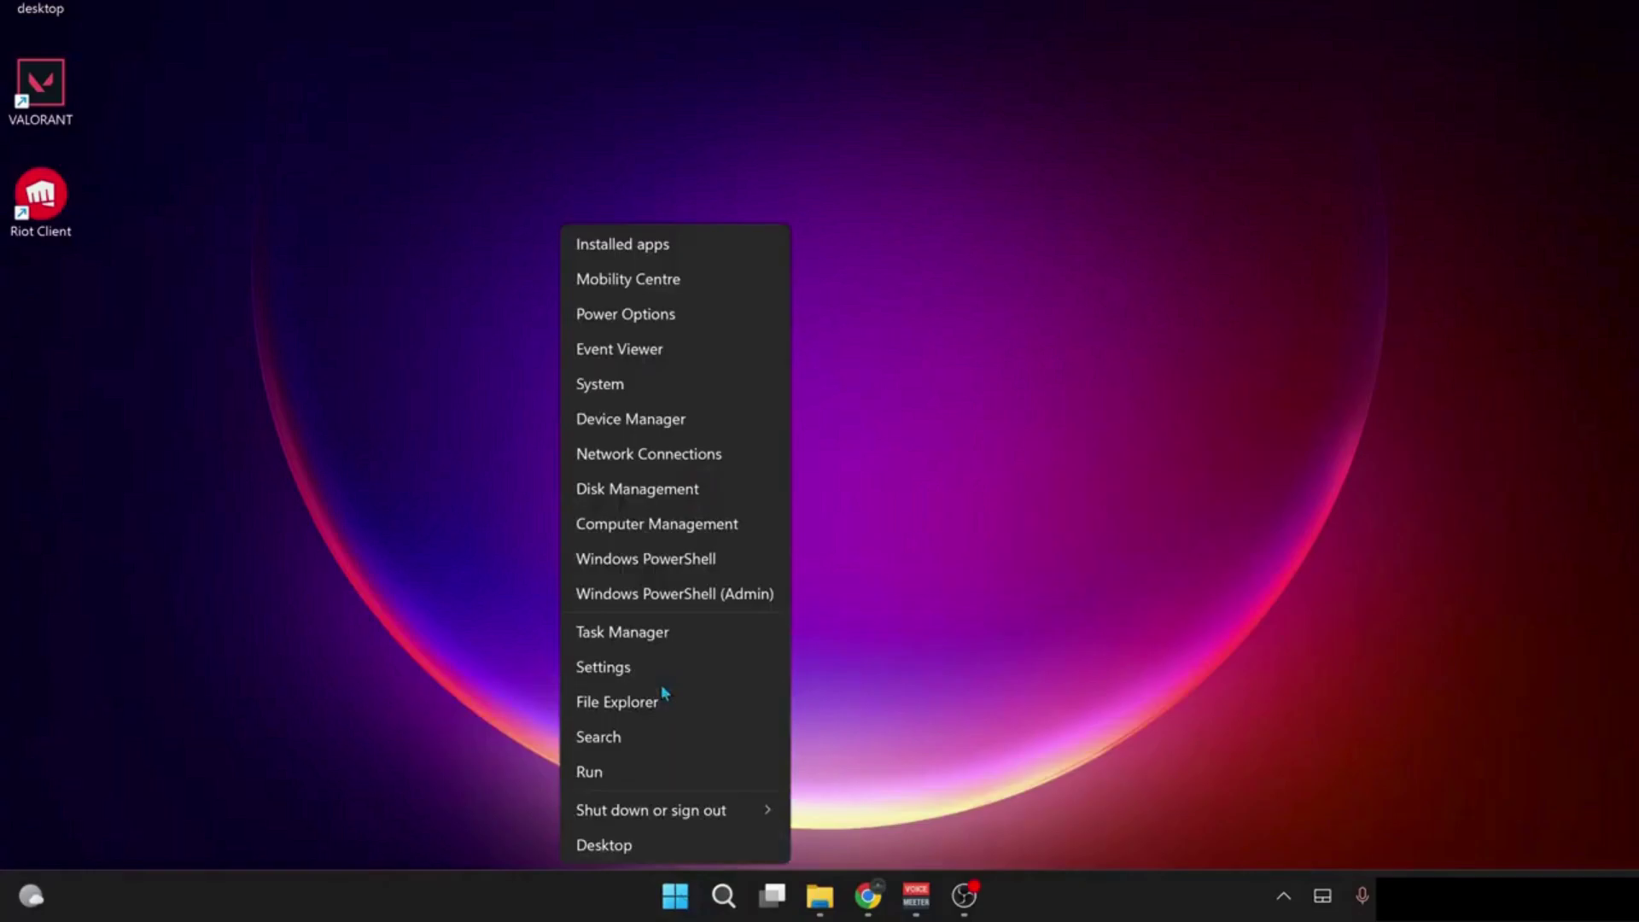
{"action": "left_click", "coordinate": [651, 637]}
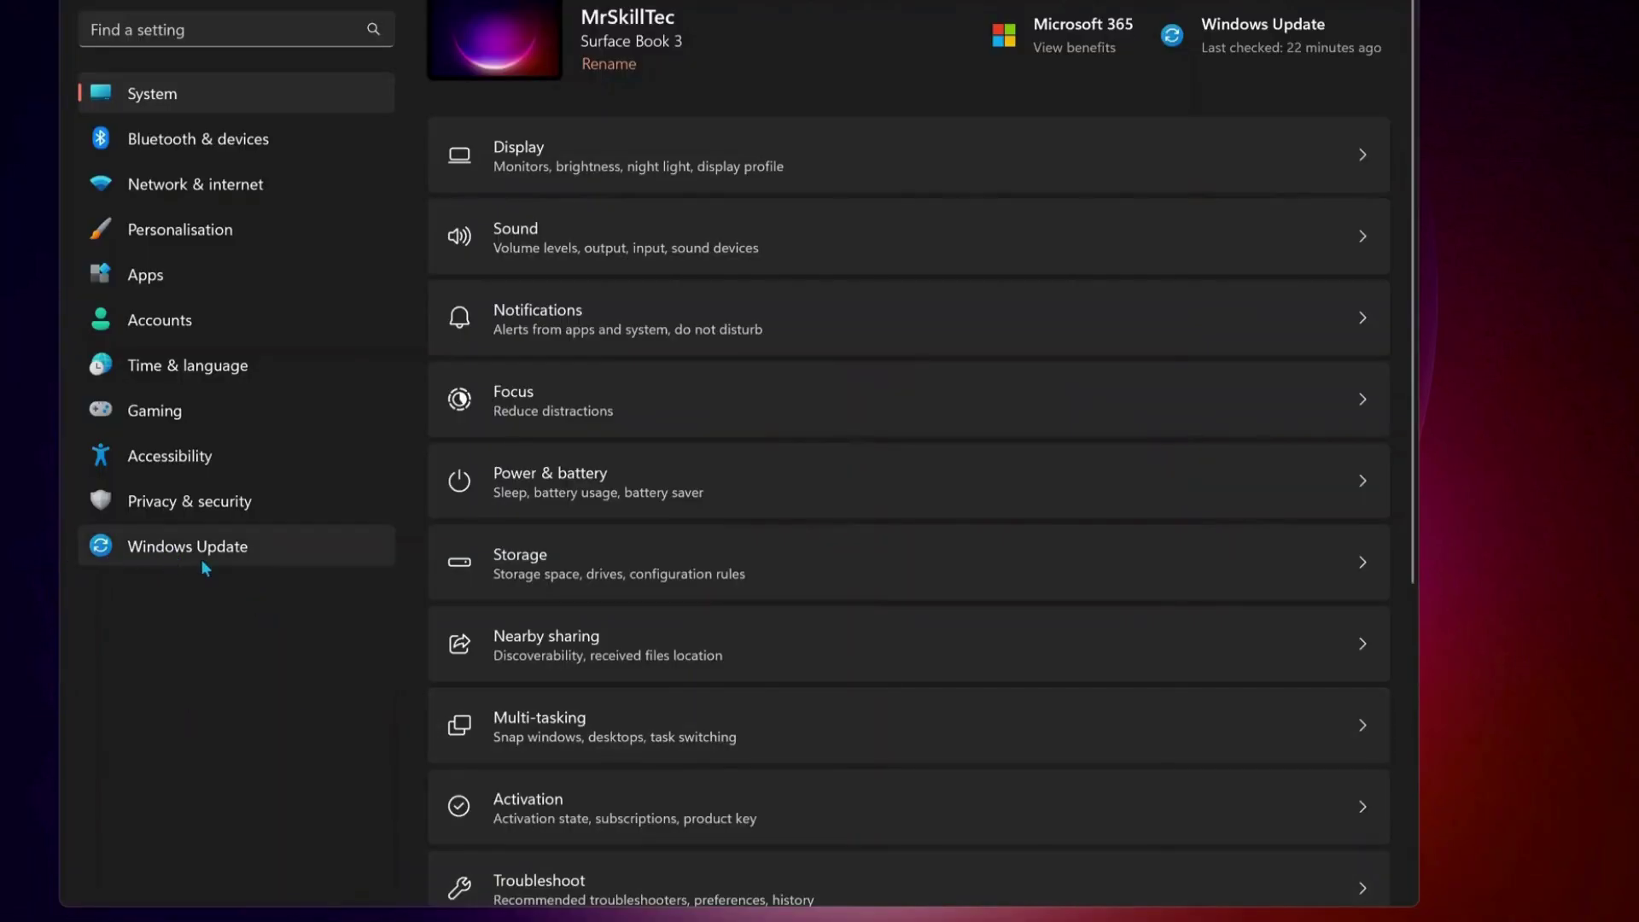
Check Windows Update, then view the Gaming > Game Mode settings.
{"action": "left_click", "coordinate": [169, 550]}
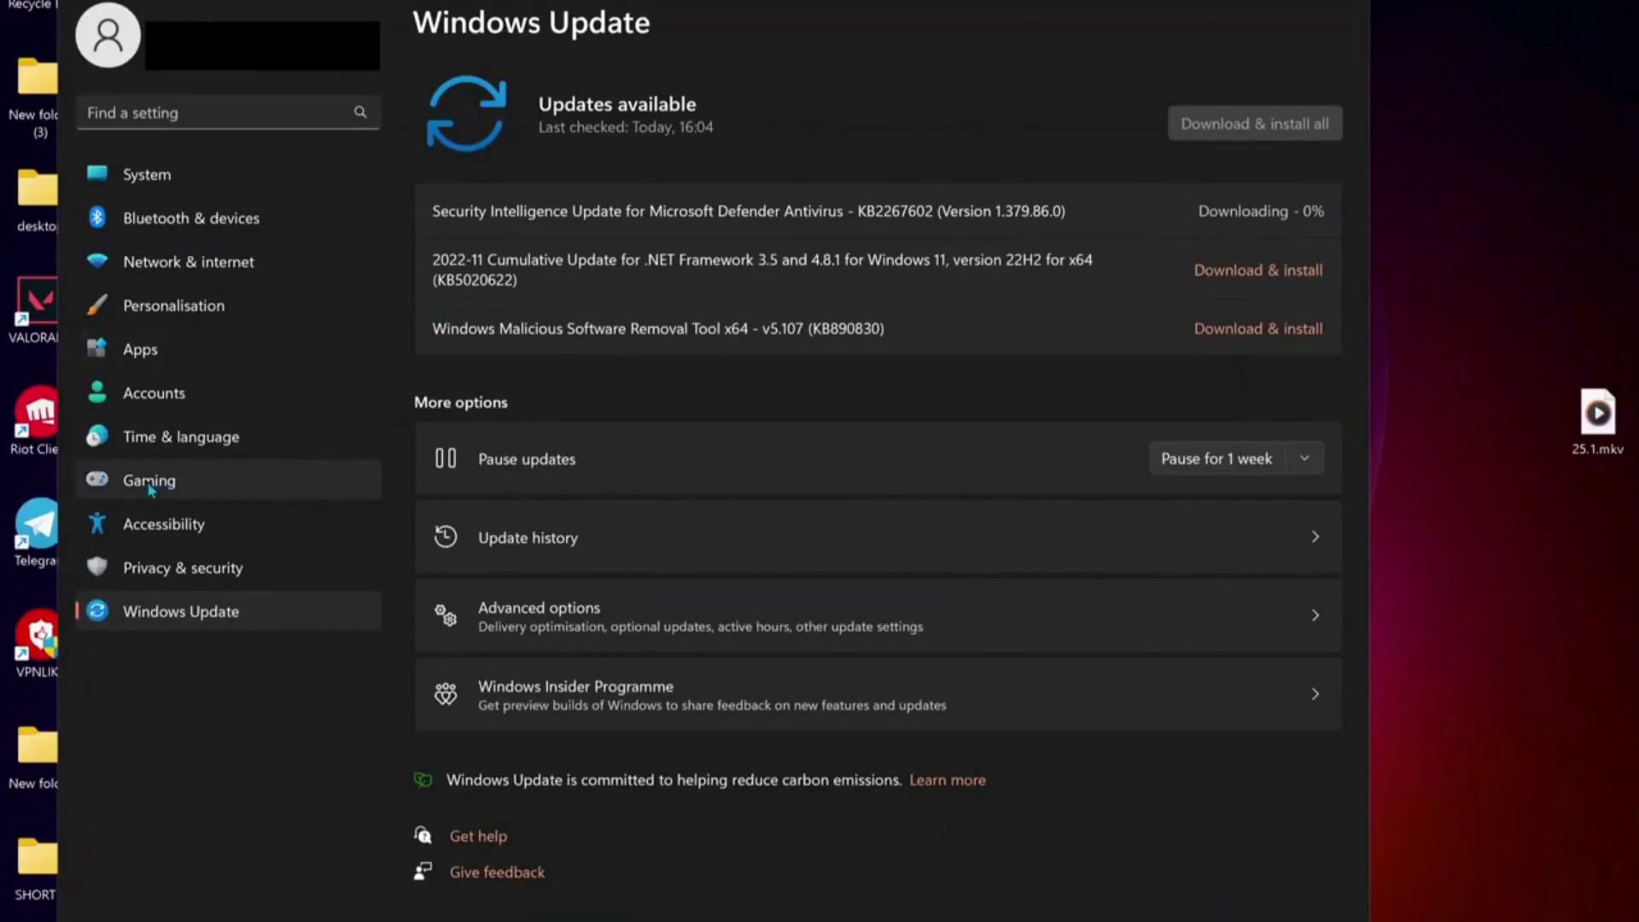
{"action": "left_click", "coordinate": [155, 416]}
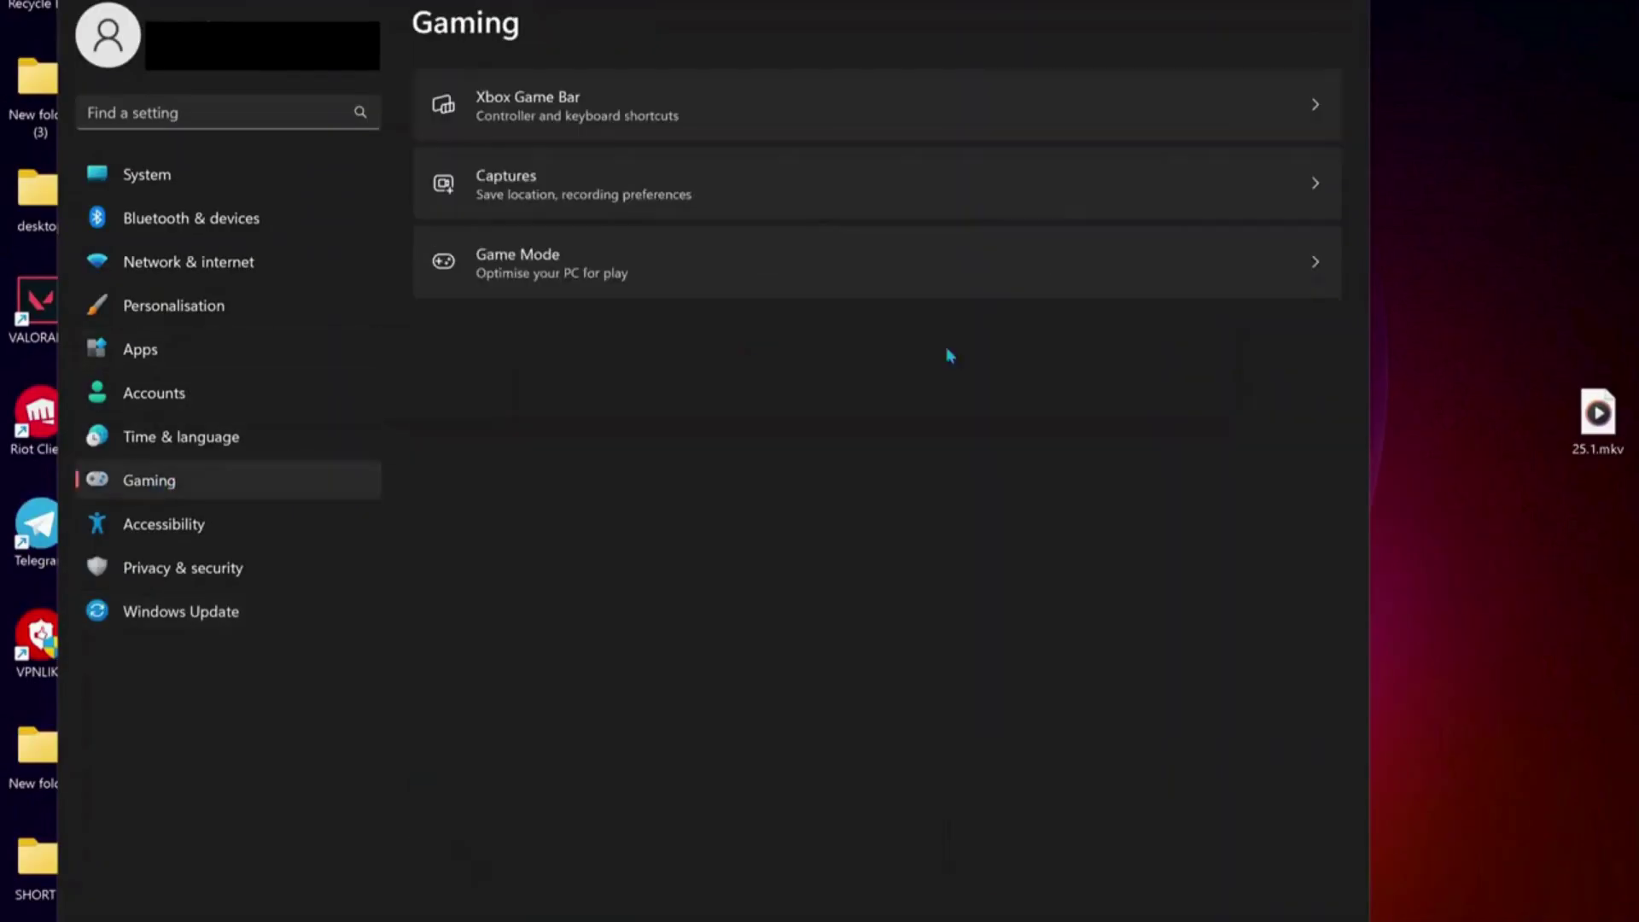
{"action": "left_click", "coordinate": [641, 272]}
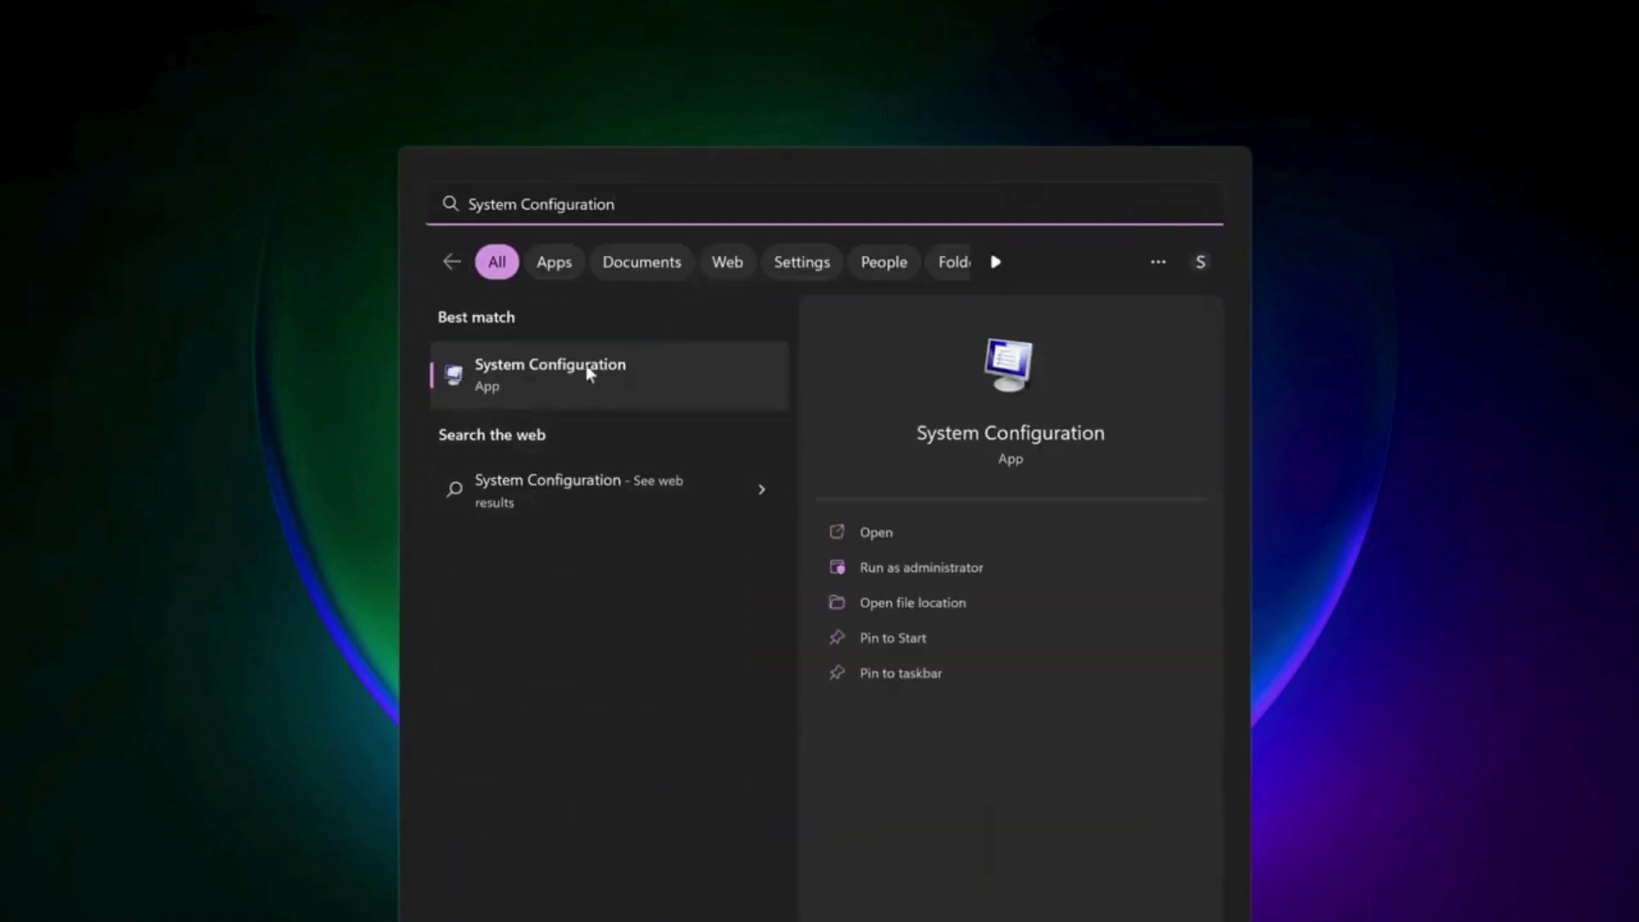
Keep Epic Online Services enabled in System Configuration's Services list and apply with OK.
{"action": "left_click", "coordinate": [607, 380]}
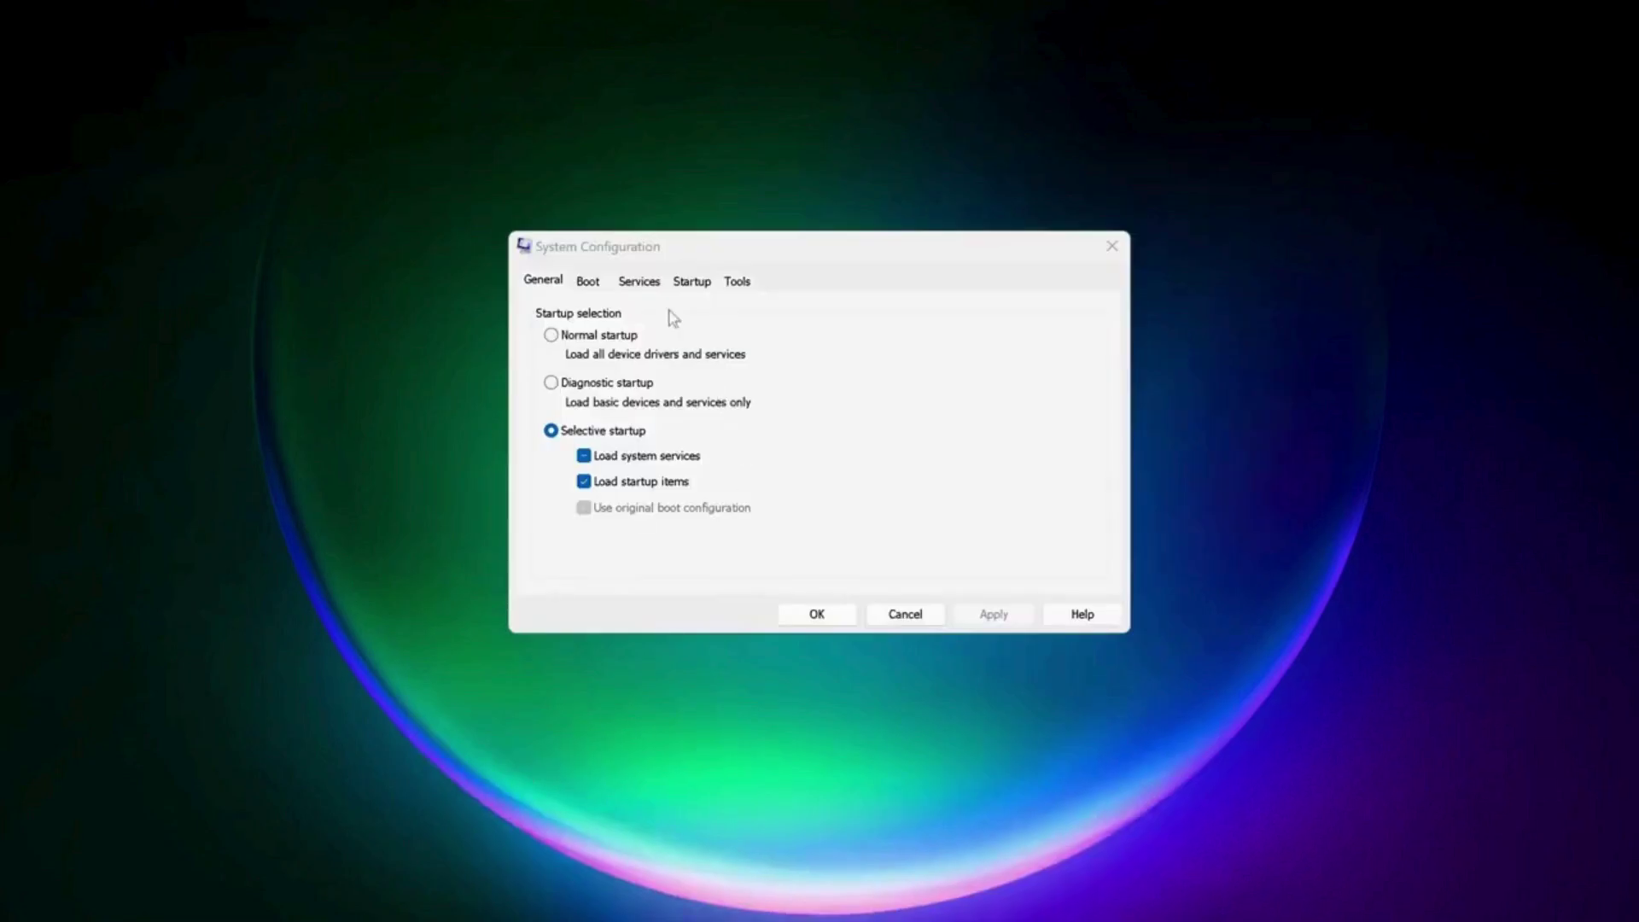
{"action": "left_click", "coordinate": [640, 282]}
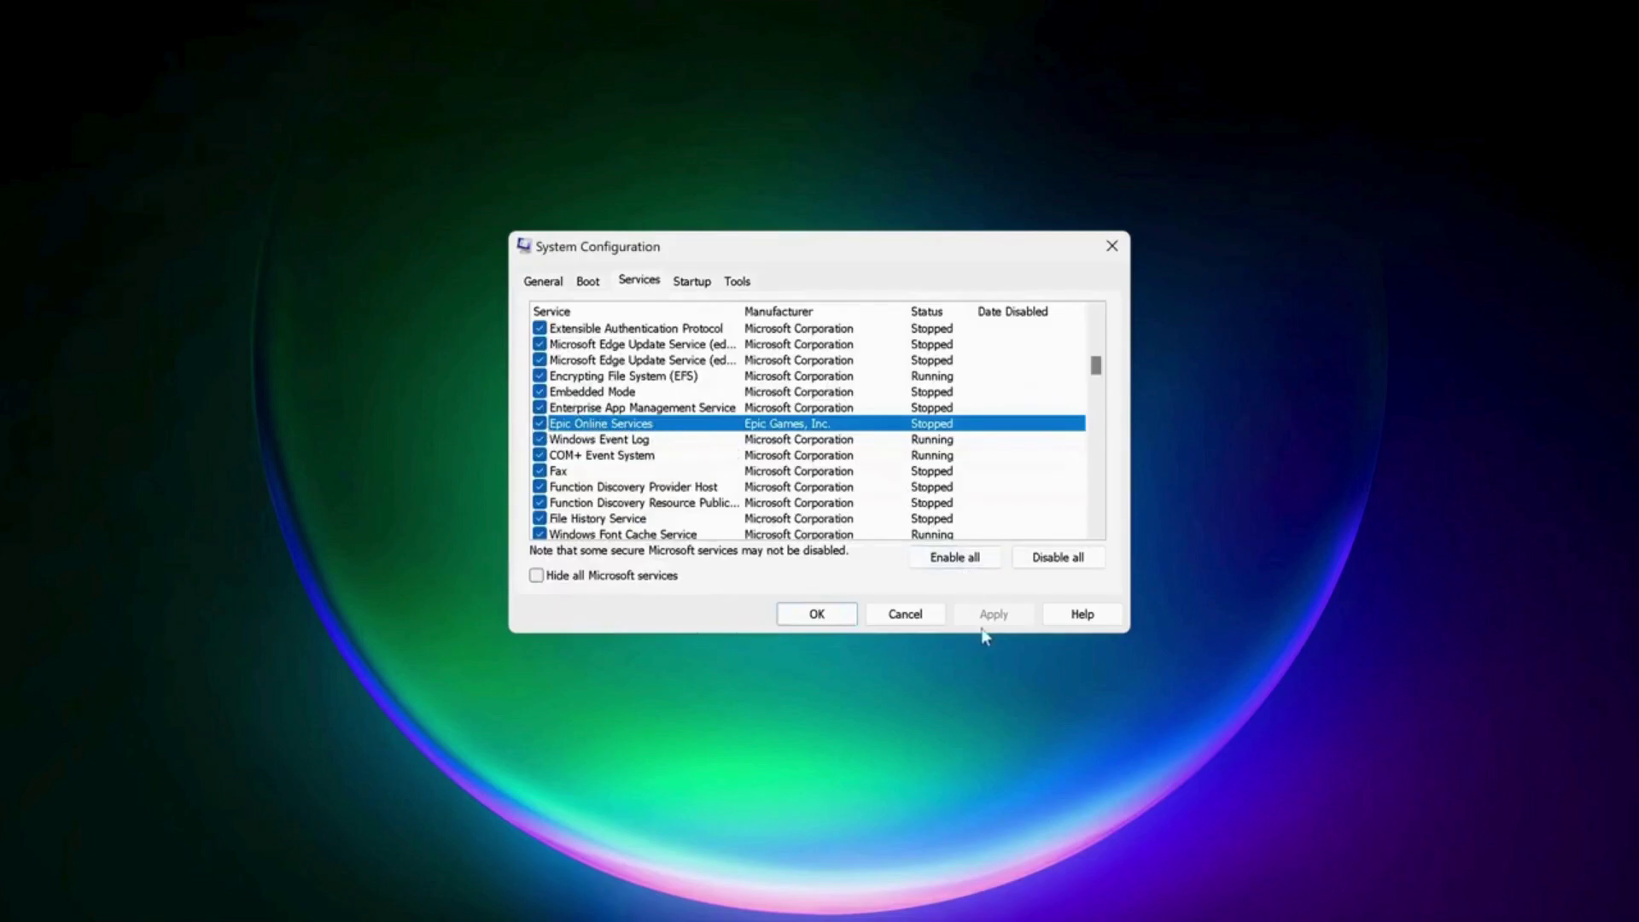
{"action": "left_click", "coordinate": [807, 617]}
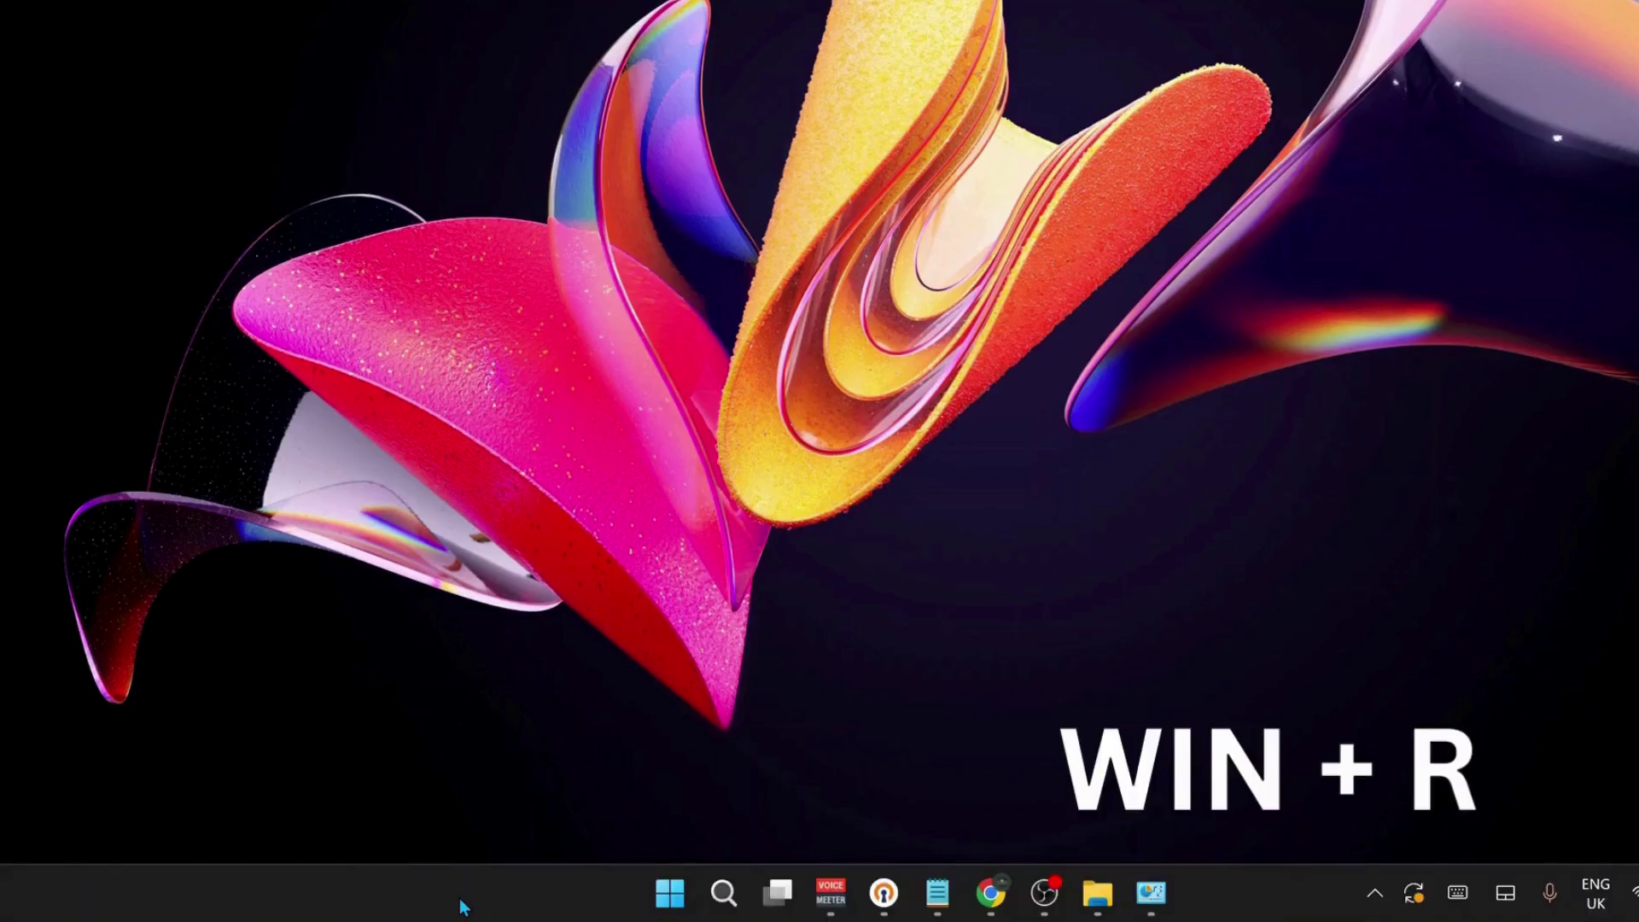
Open the Run dialog, centre it, and enter NCPA.CPL.
{"action": "key", "text": "super+r"}
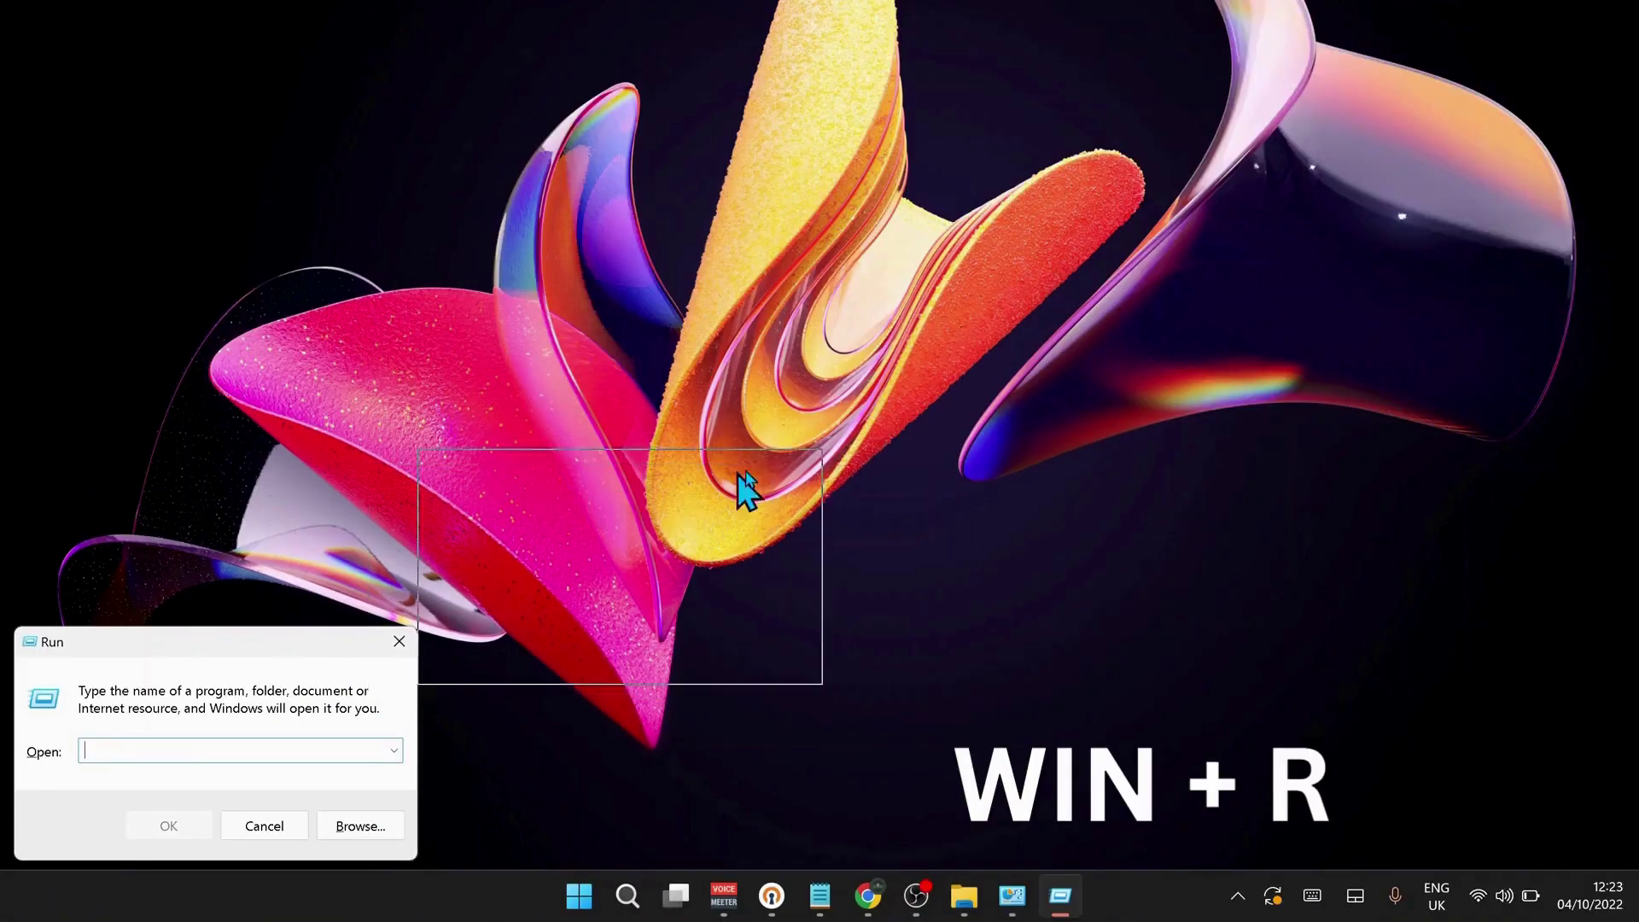
{"action": "left_click_drag", "start_coordinate": [738, 471], "coordinate": [910, 429]}
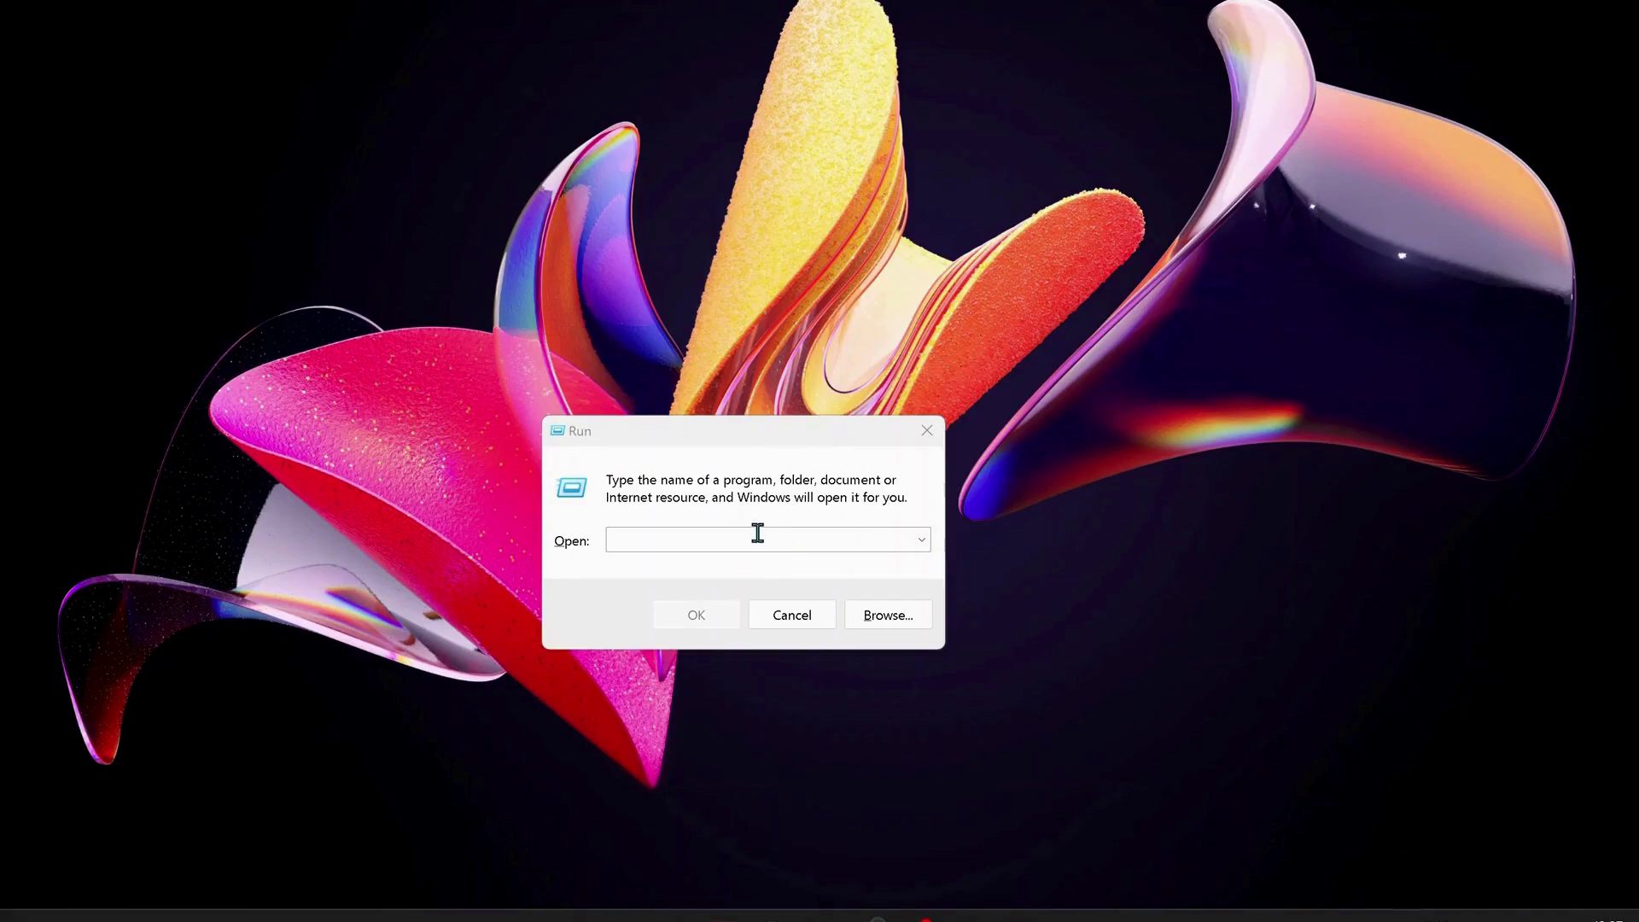
{"action": "type", "text": "NC"}
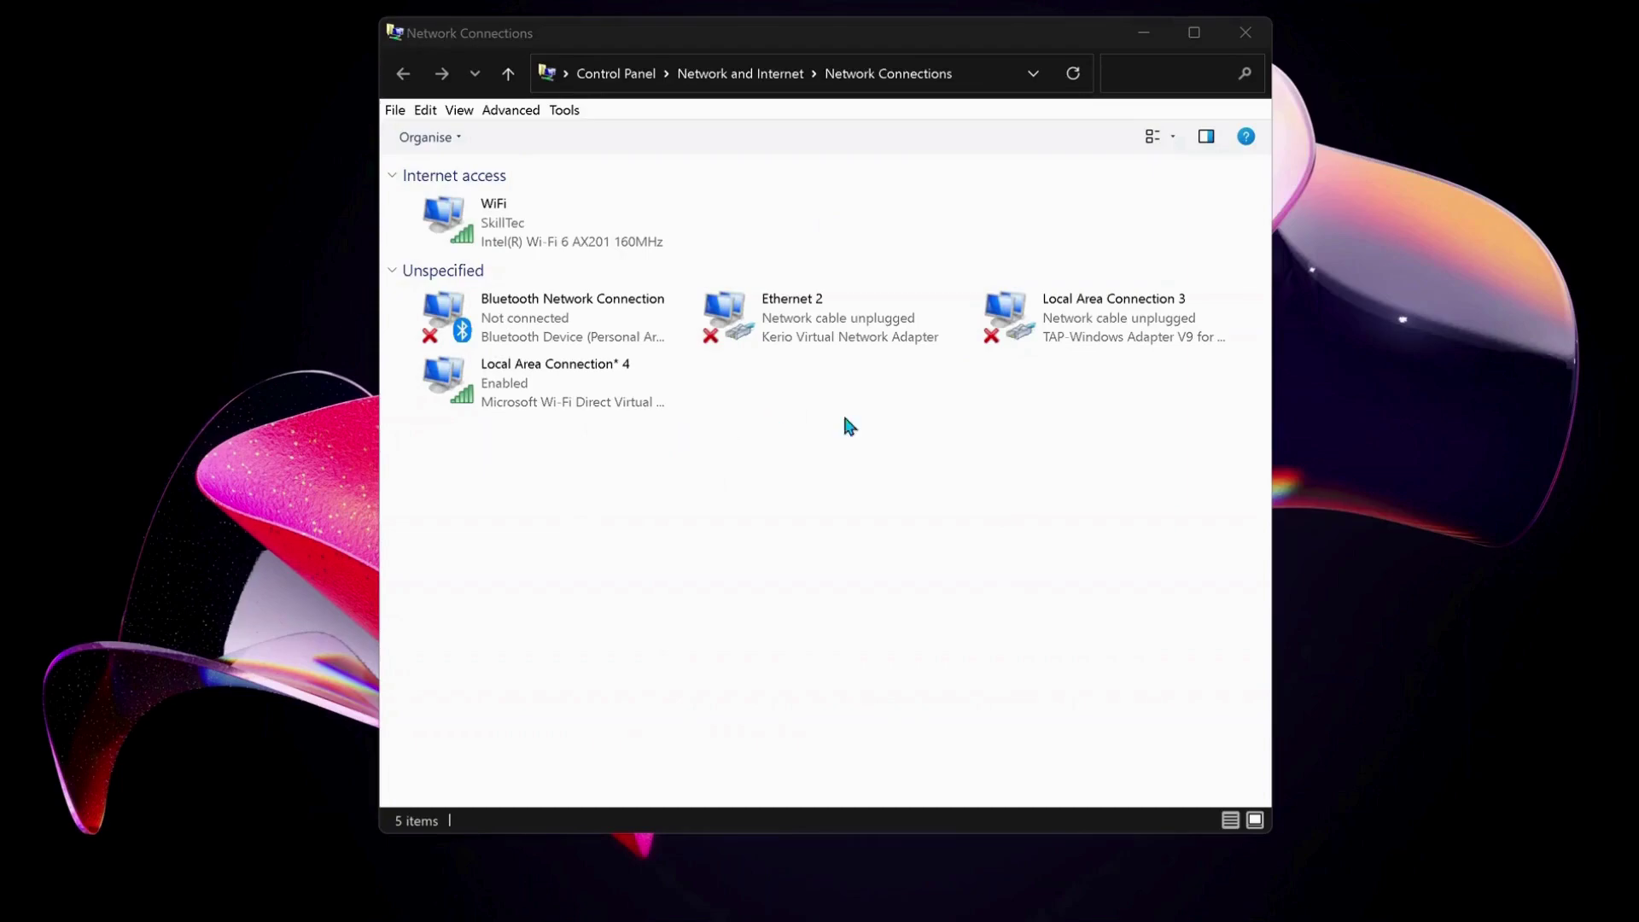
Open the WiFi adapter's properties and select Internet Protocol Version 4 (TCP/IPv4).
{"action": "left_click", "coordinate": [538, 237]}
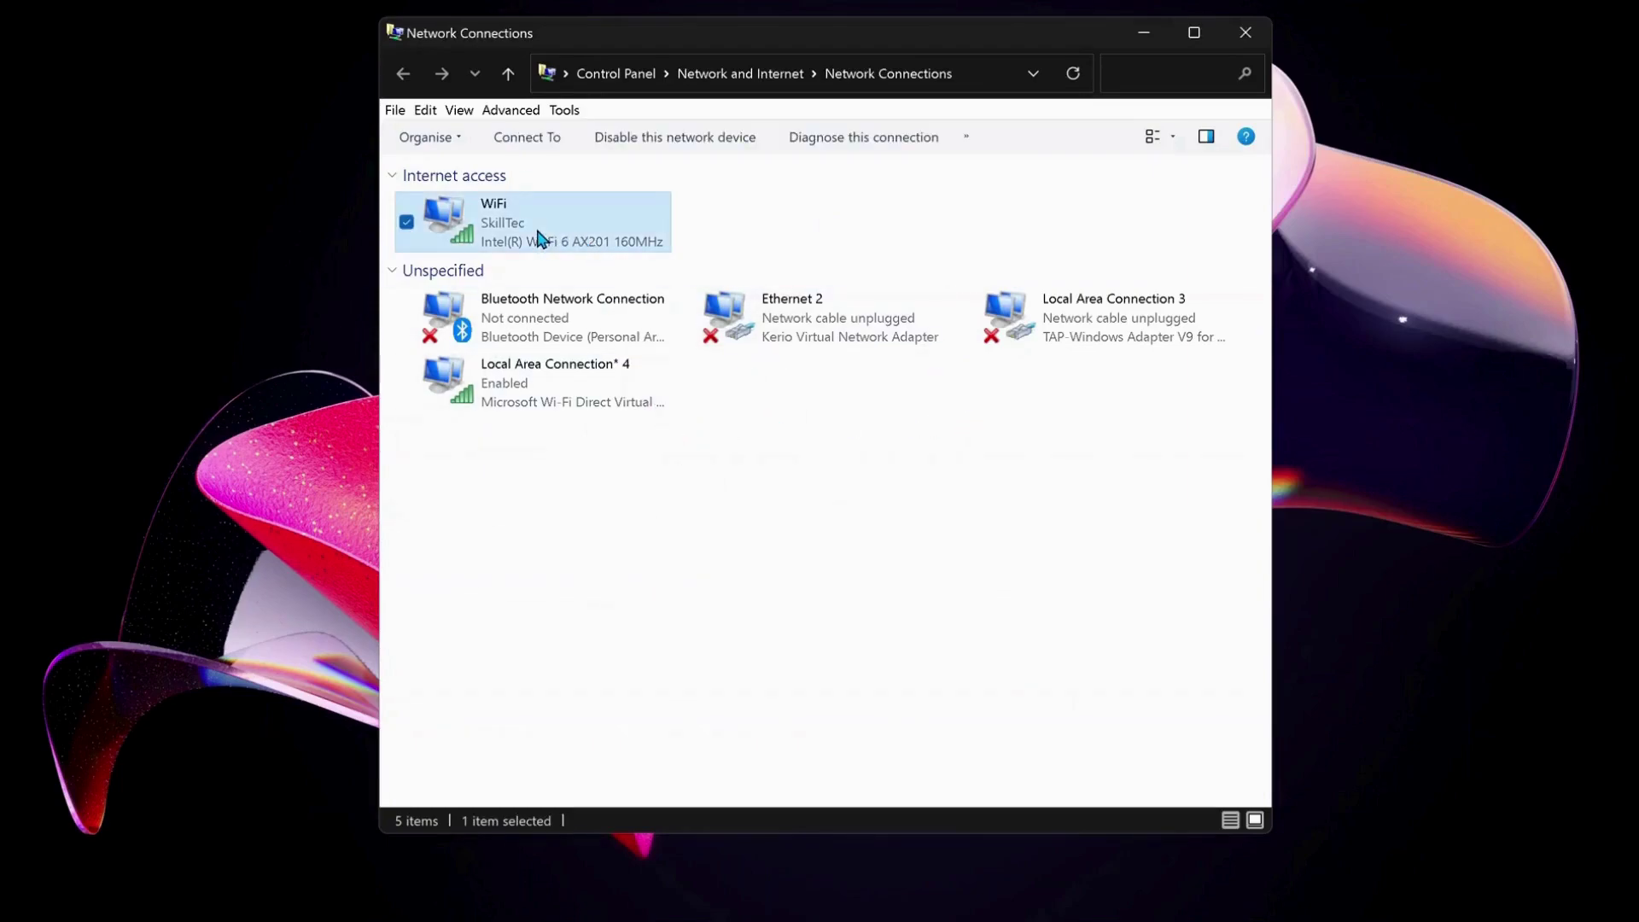
{"action": "right_click", "coordinate": [538, 237]}
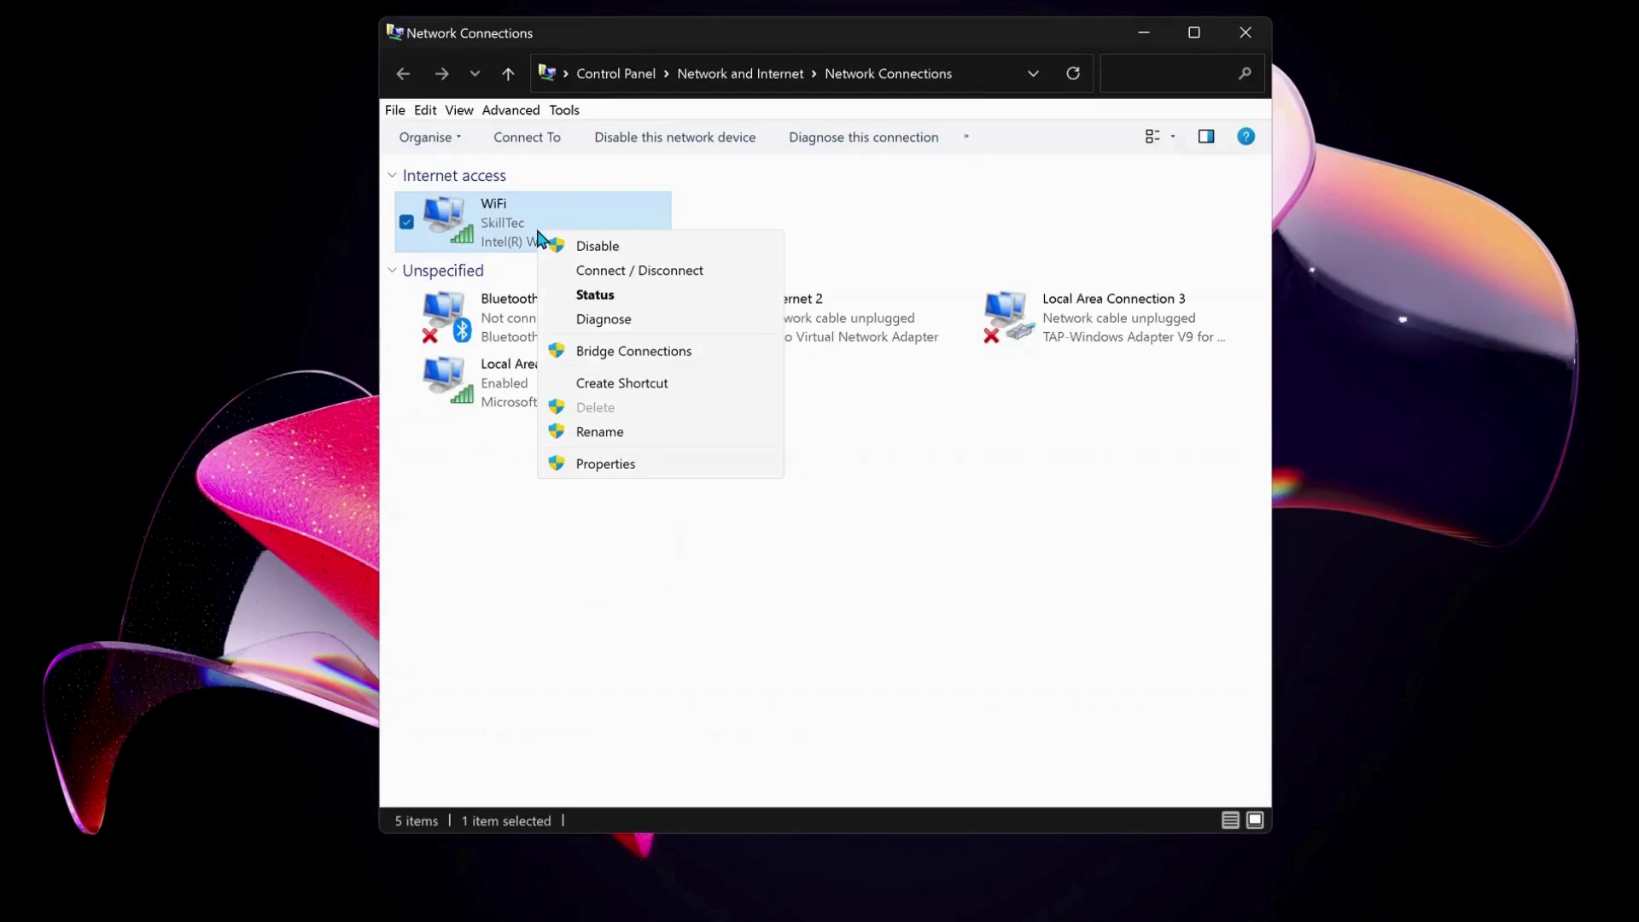
{"action": "left_click", "coordinate": [612, 468]}
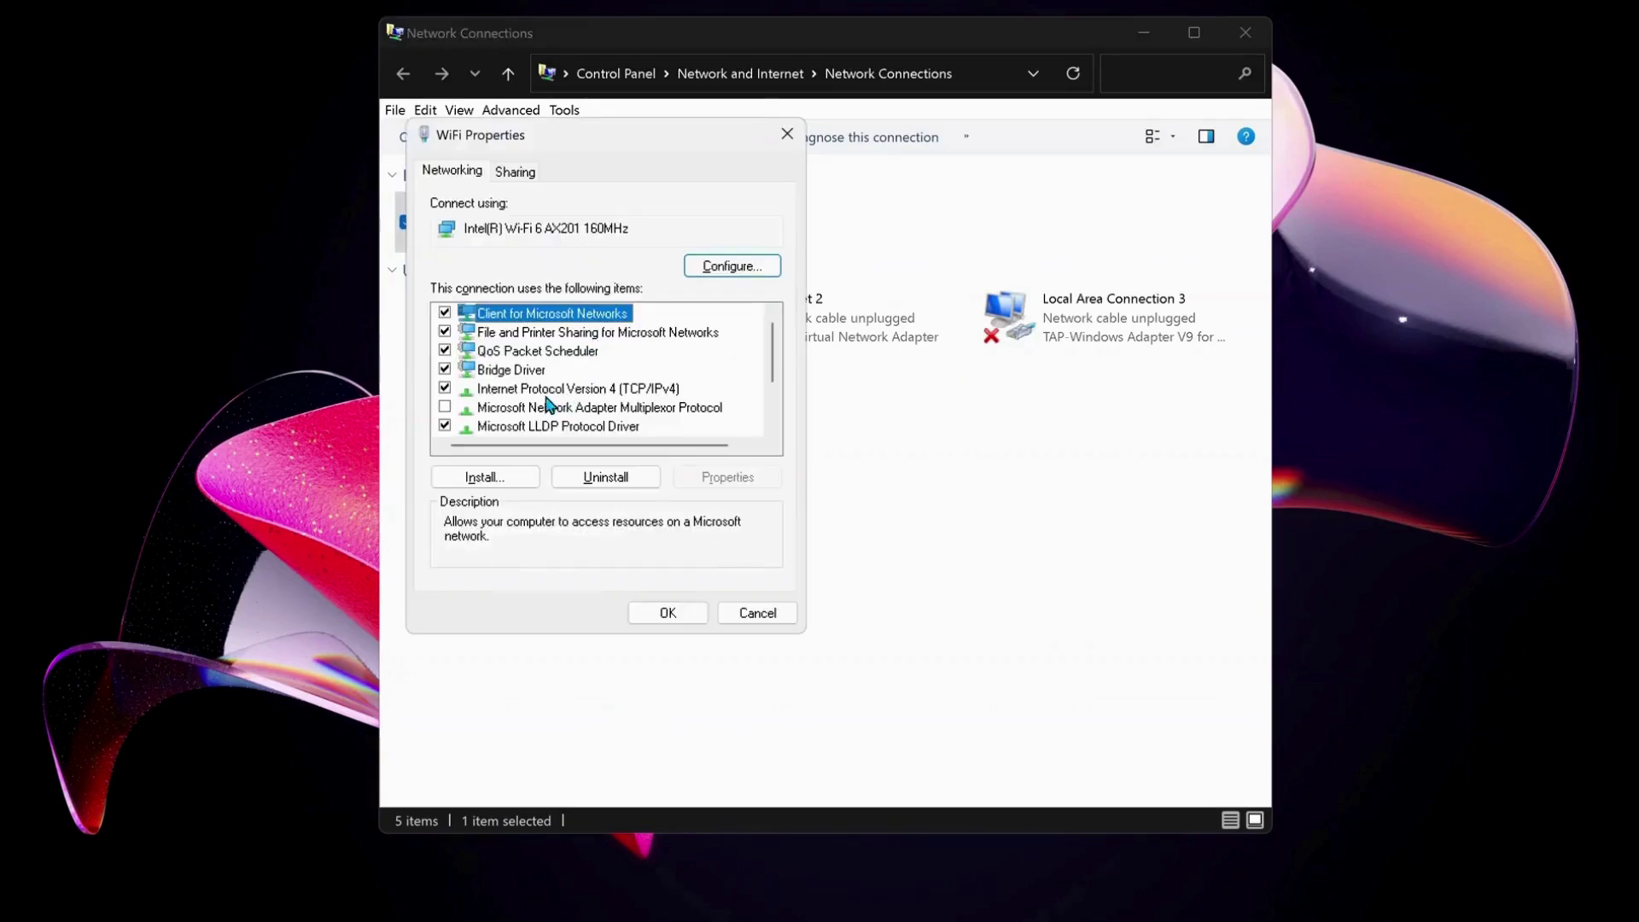
{"action": "left_click", "coordinate": [551, 393]}
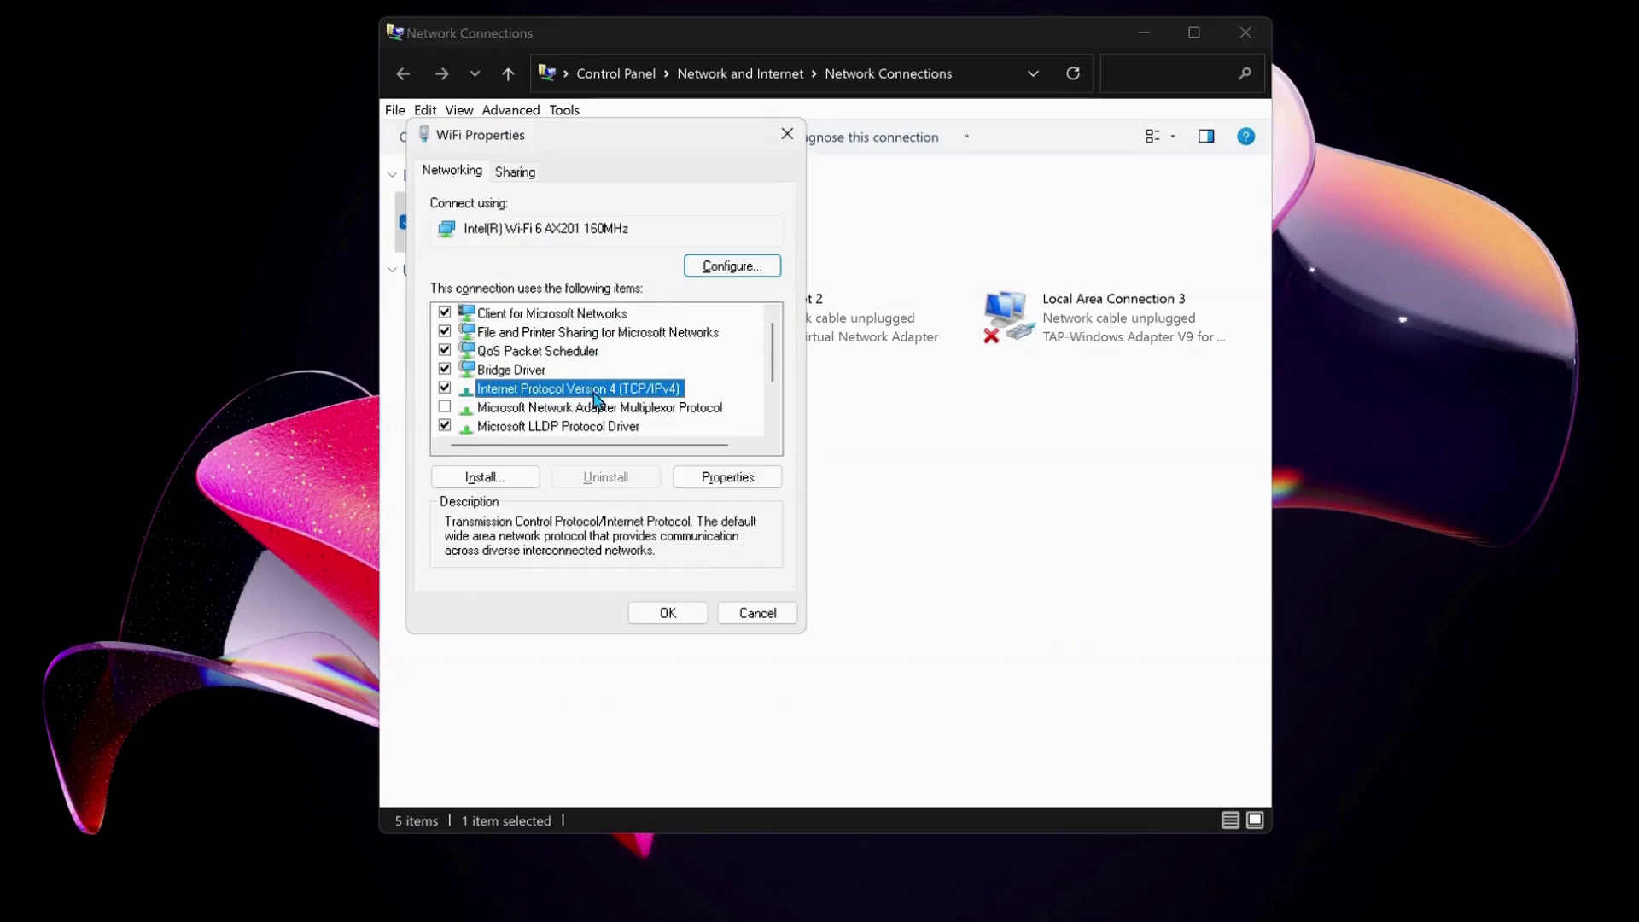
Set the WiFi IPv4 DNS servers to 8.8.8.8 and 8.8.4.4, then open %localappdata%.
{"action": "left_click", "coordinate": [728, 476]}
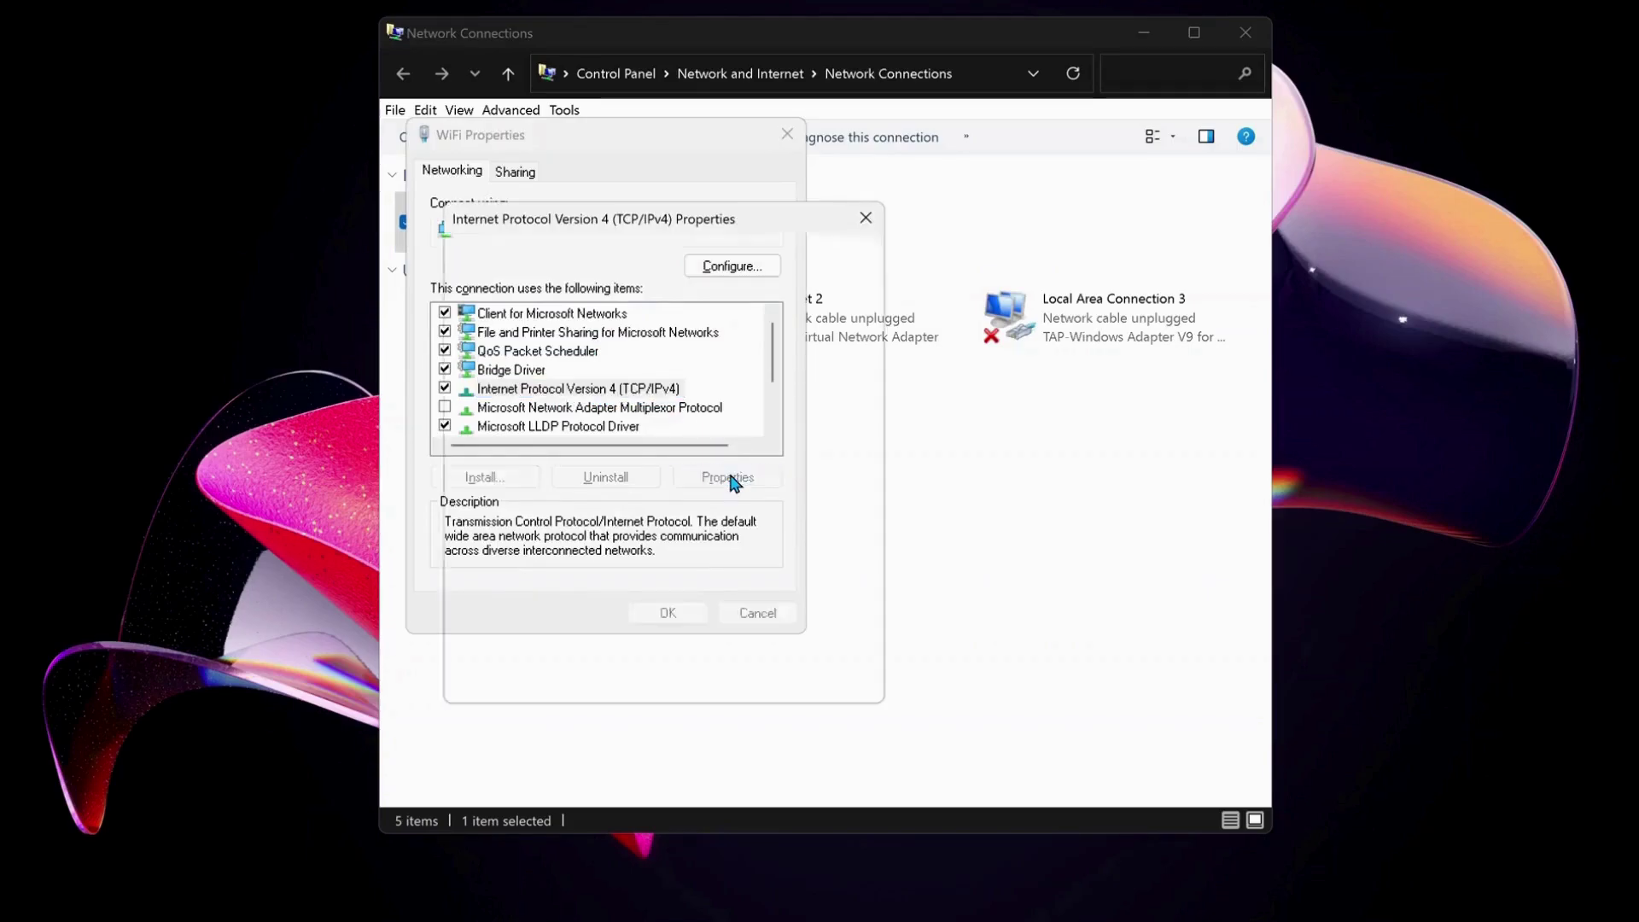
{"action": "left_click", "coordinate": [541, 503]}
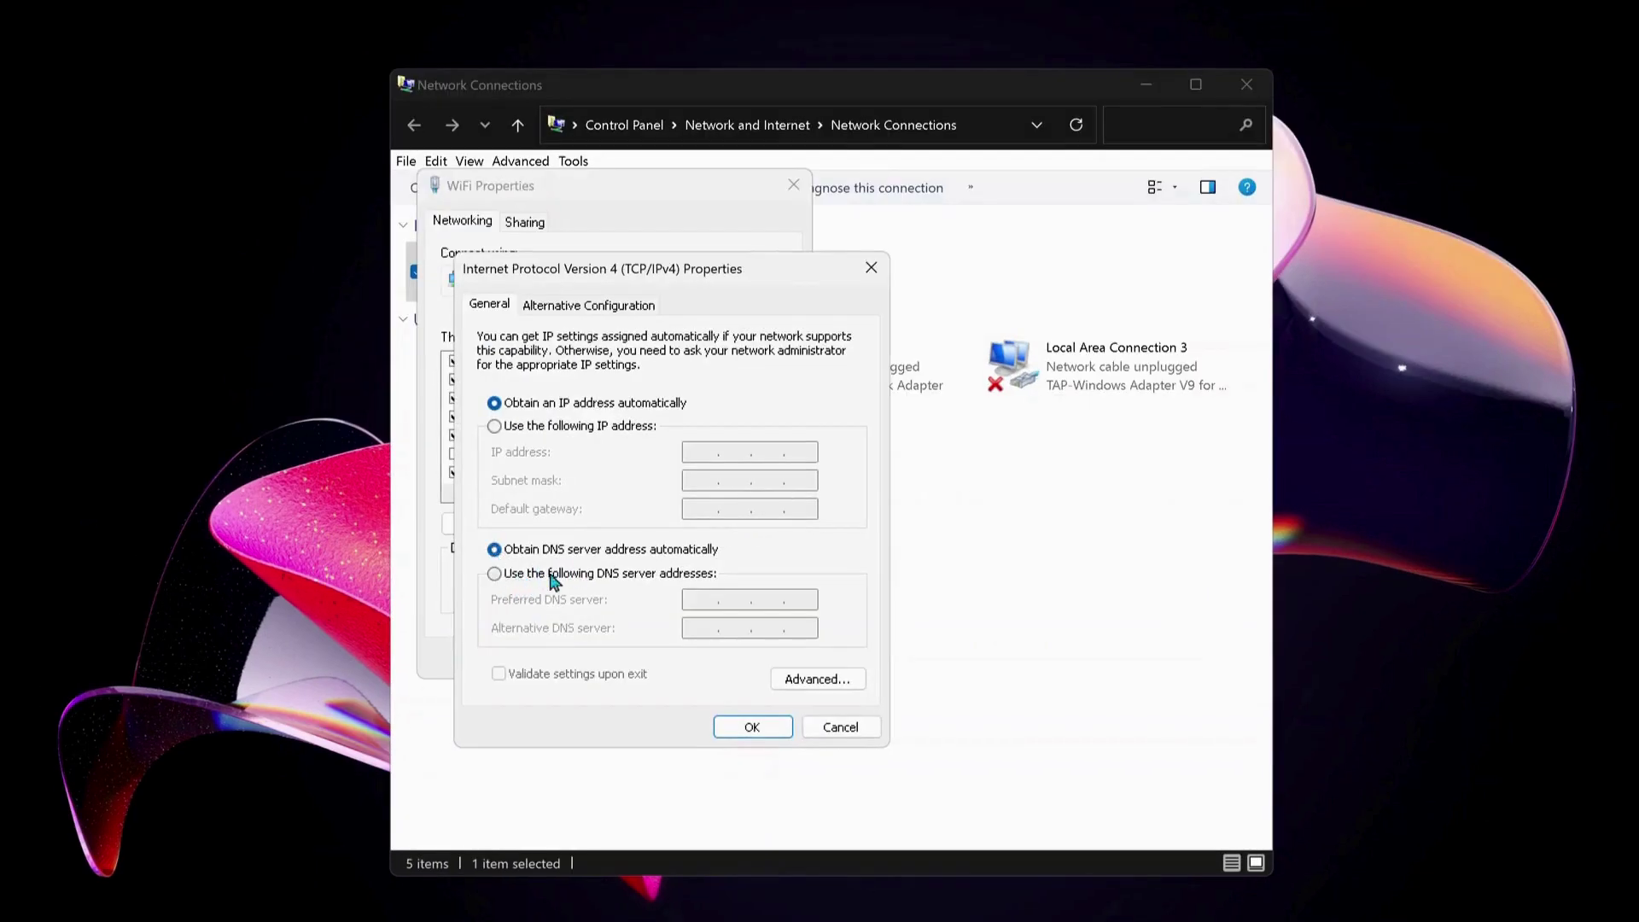
{"action": "left_click", "coordinate": [494, 574]}
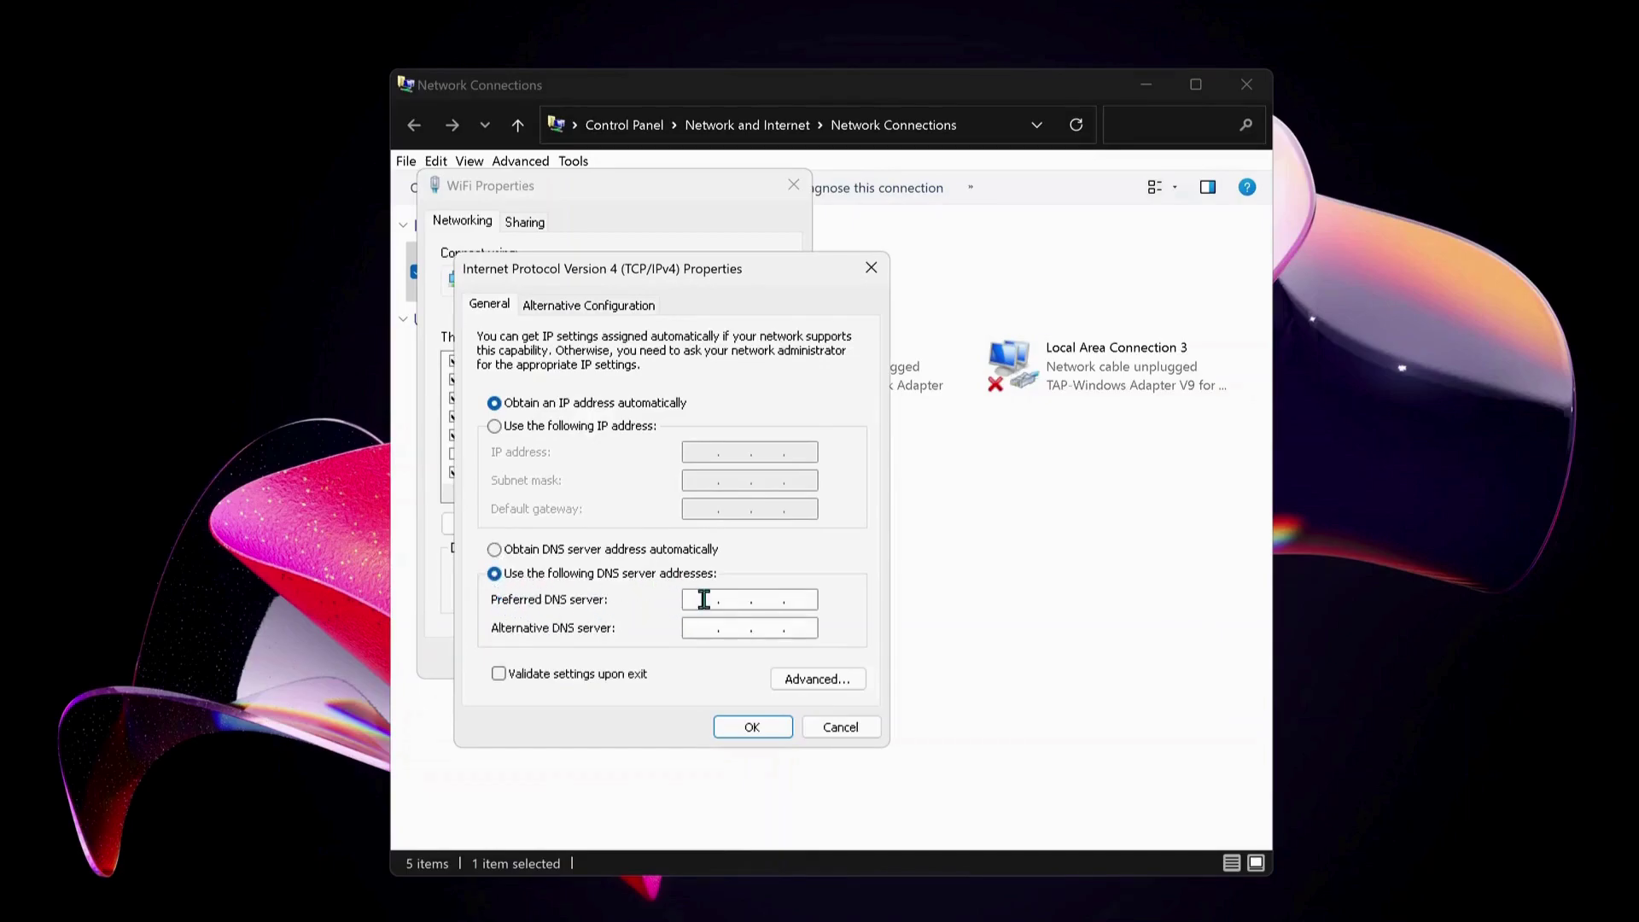
{"action": "type", "text": "8.8.8.8"}
{"action": "left_click", "coordinate": [699, 631]}
{"action": "type", "text": "8 . 8 . 8 . 8"}
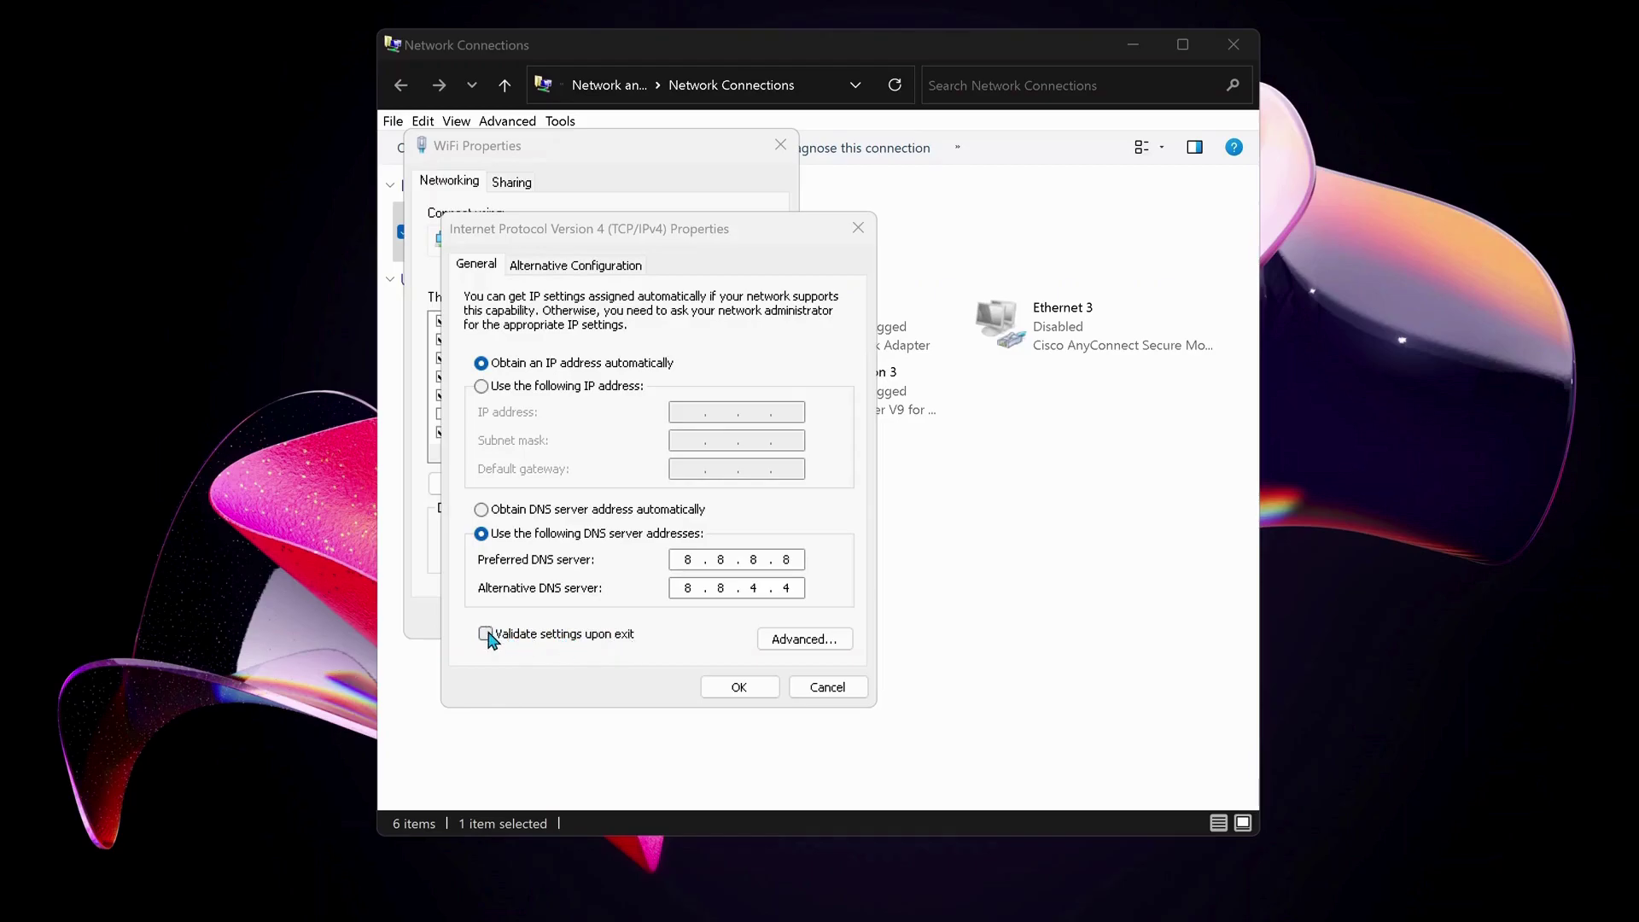
{"action": "left_click", "coordinate": [487, 634]}
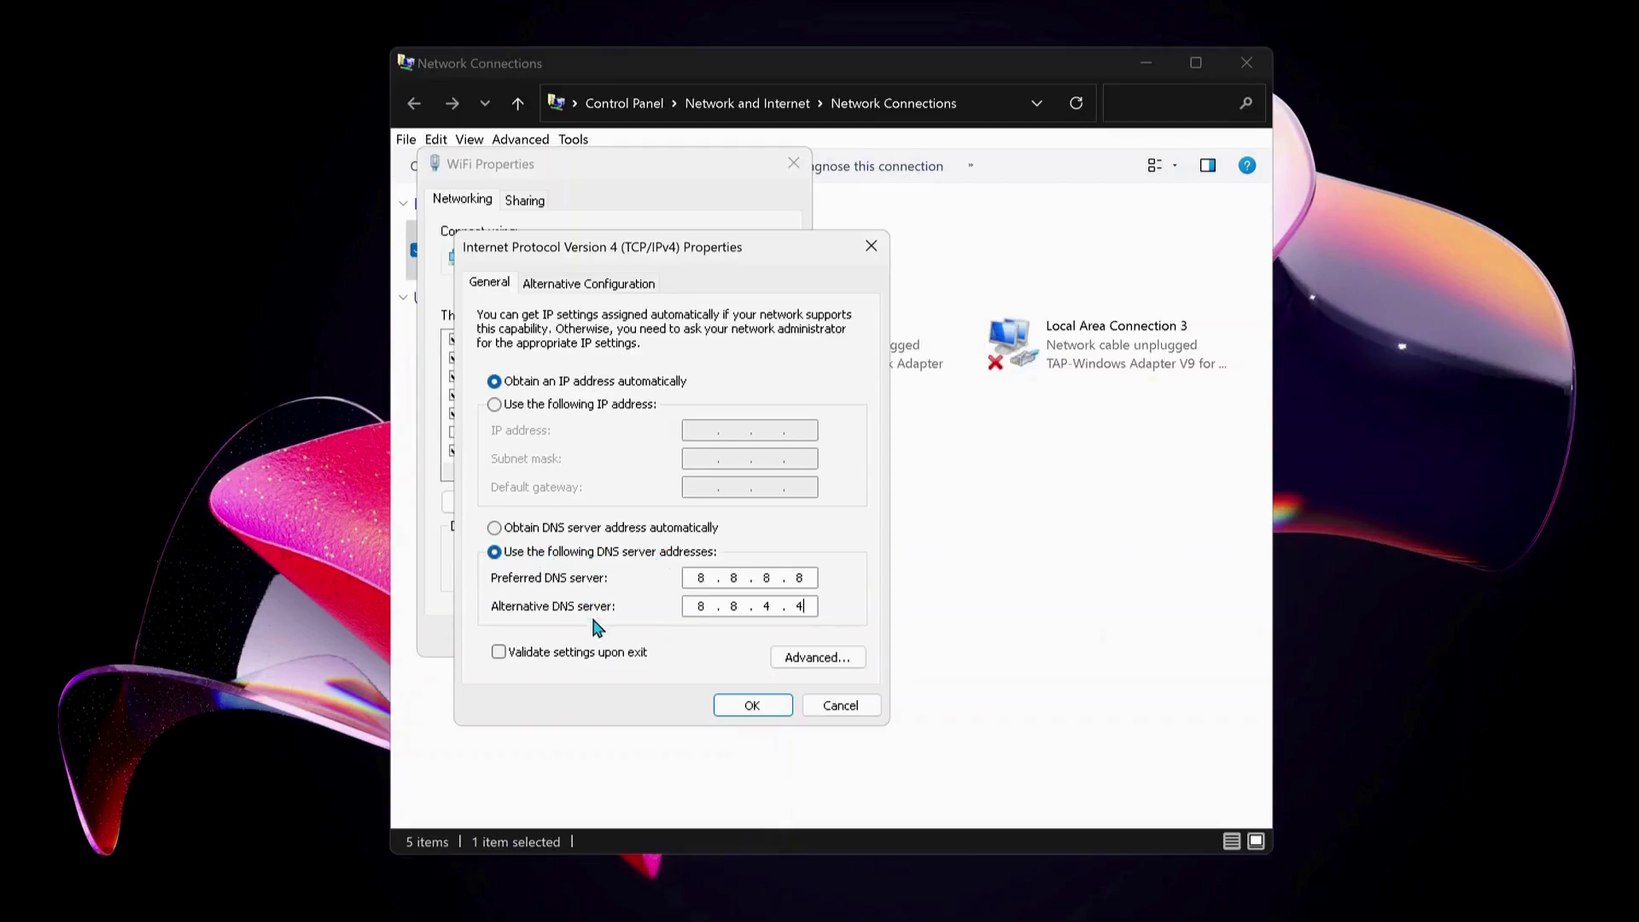
{"action": "left_click", "coordinate": [493, 529]}
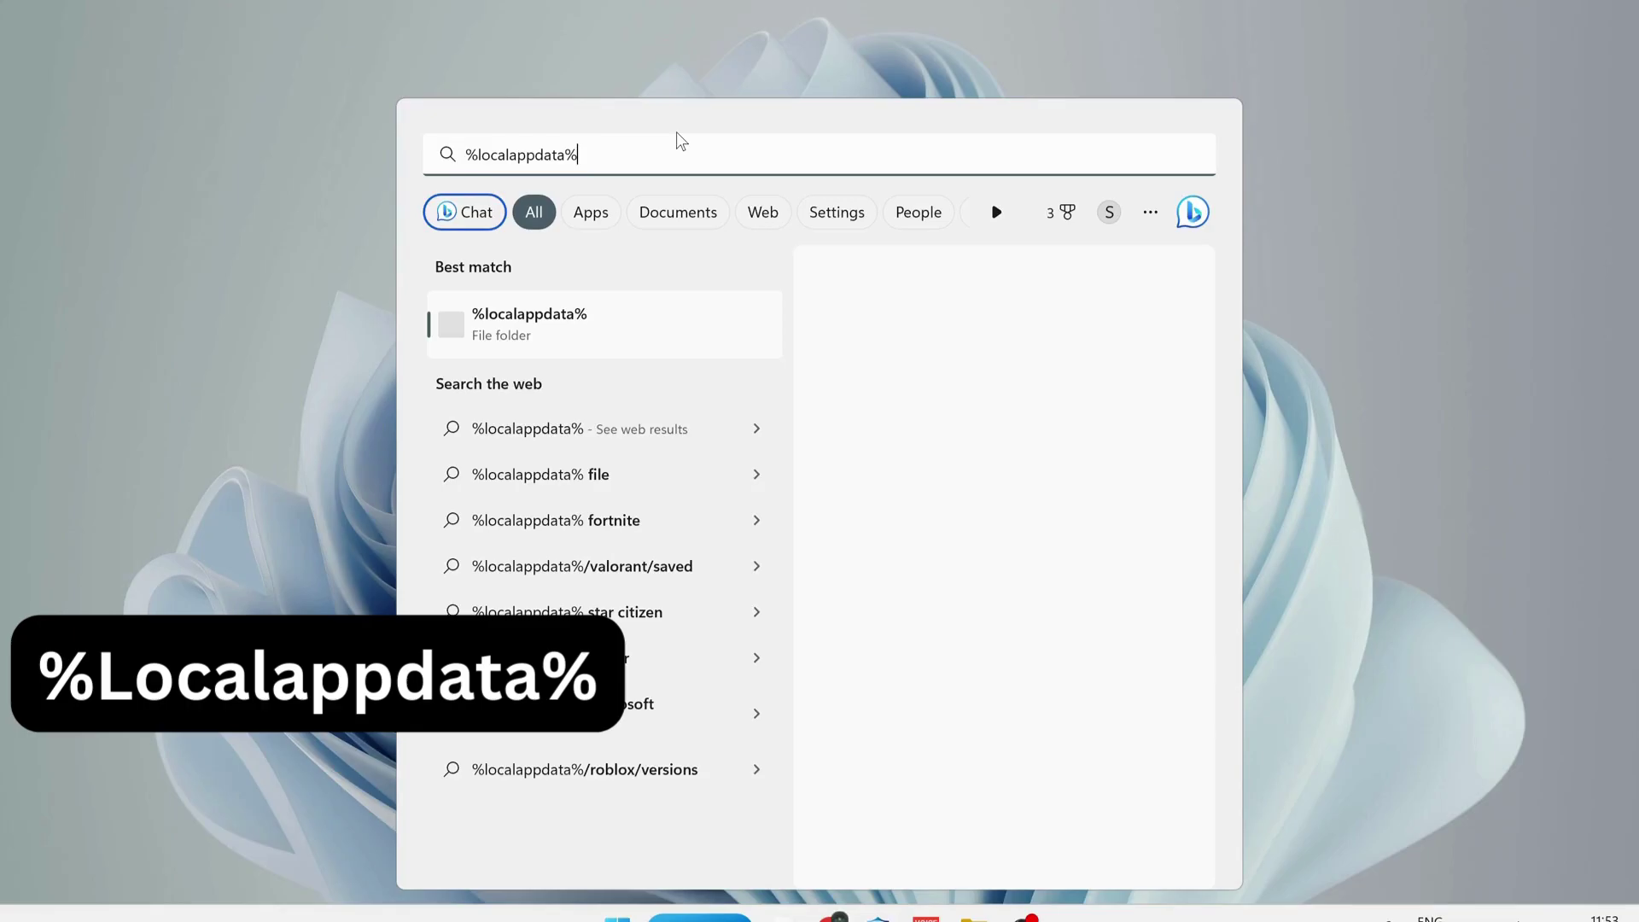
{"action": "key", "text": "Return"}
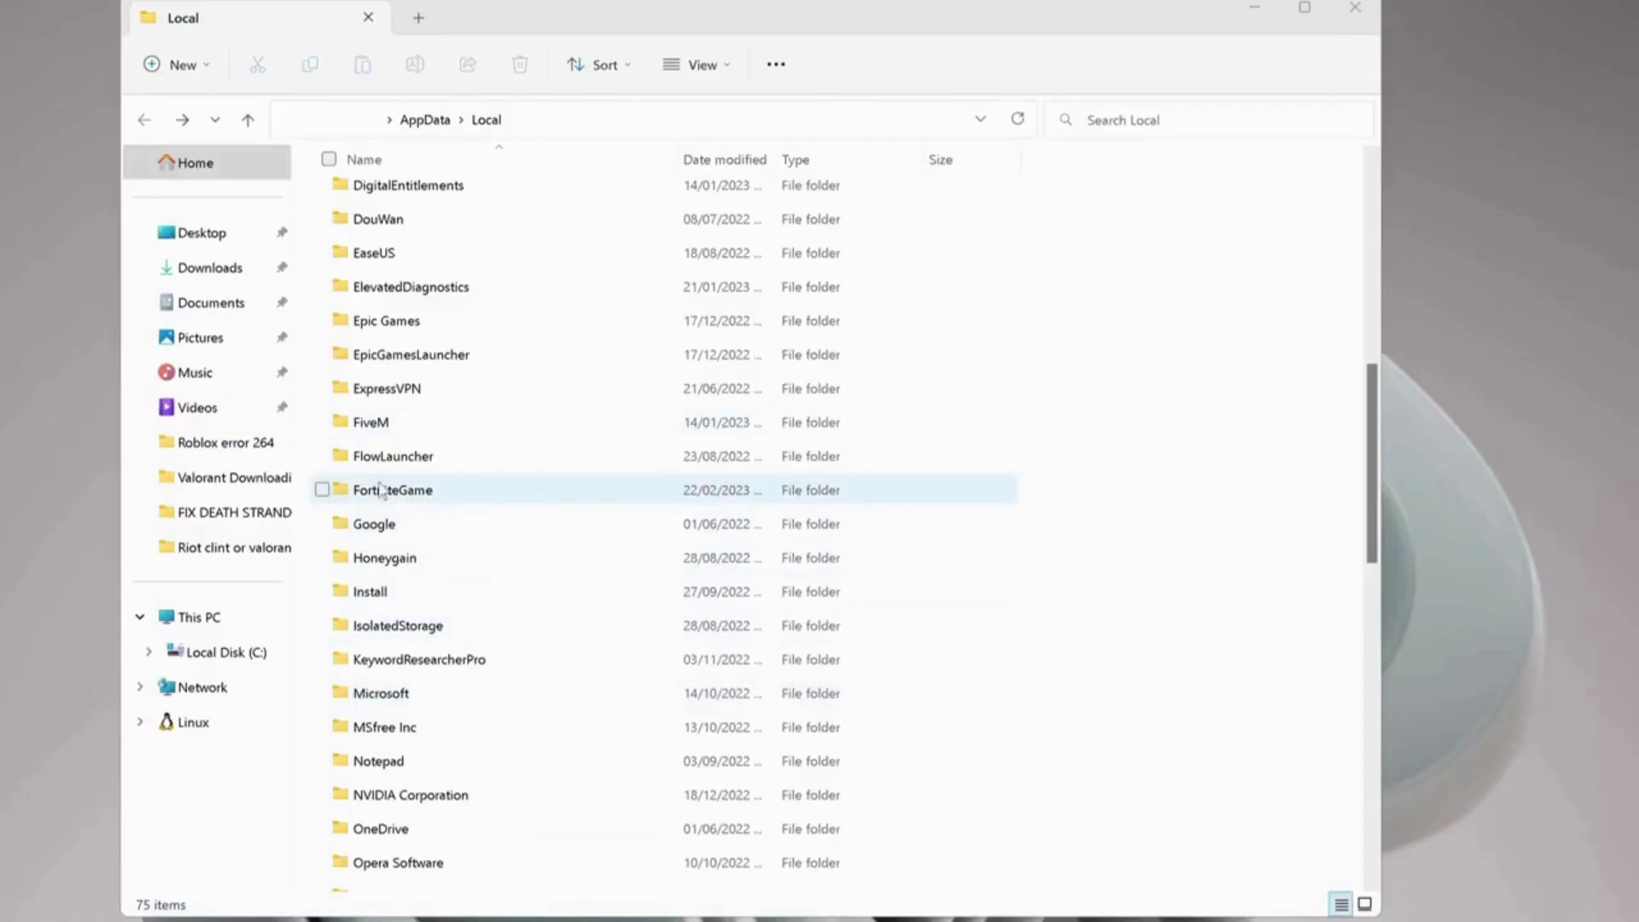
Delete the CrashReportClient folder in FortniteGame\Saved\Config.
{"action": "double_click", "coordinate": [427, 498]}
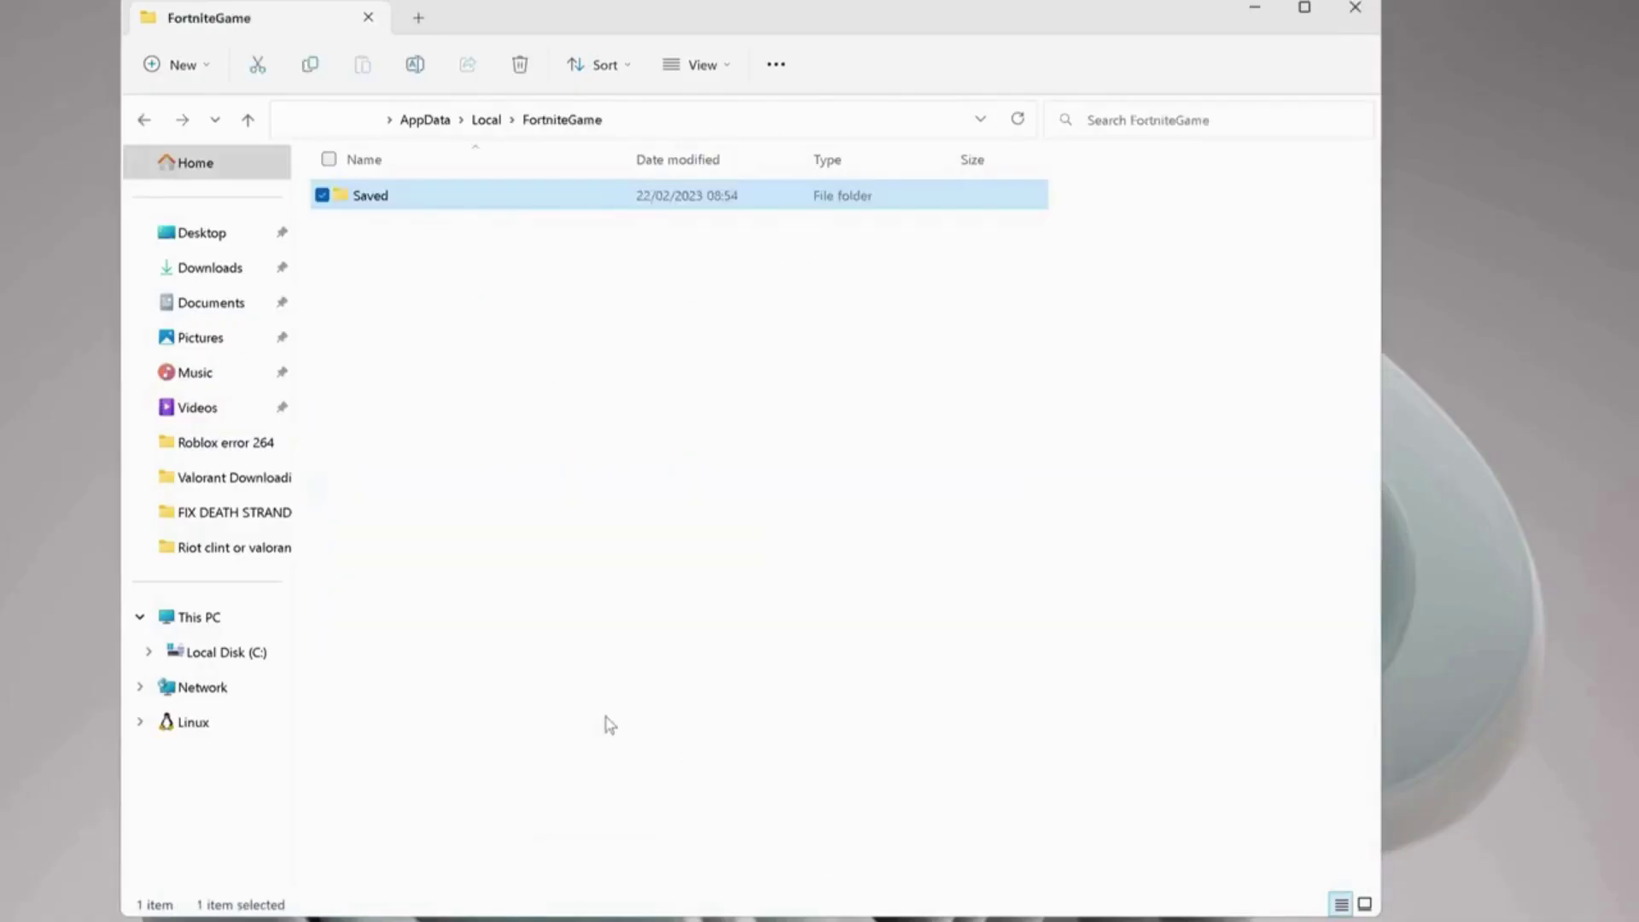
{"action": "double_click", "coordinate": [453, 204]}
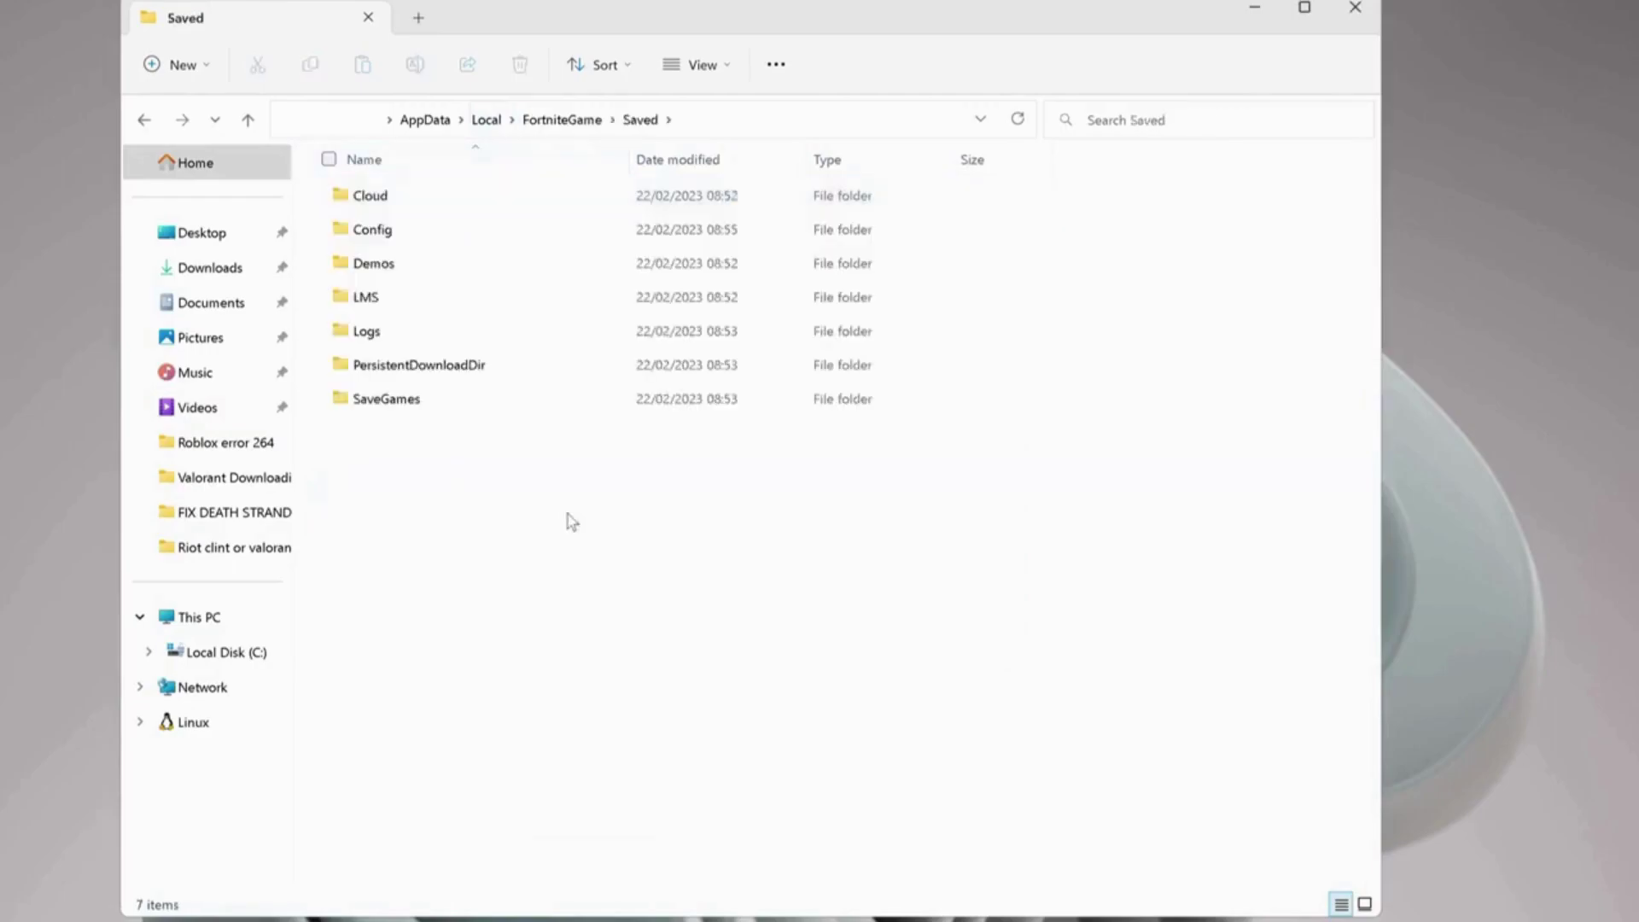
{"action": "double_click", "coordinate": [441, 237]}
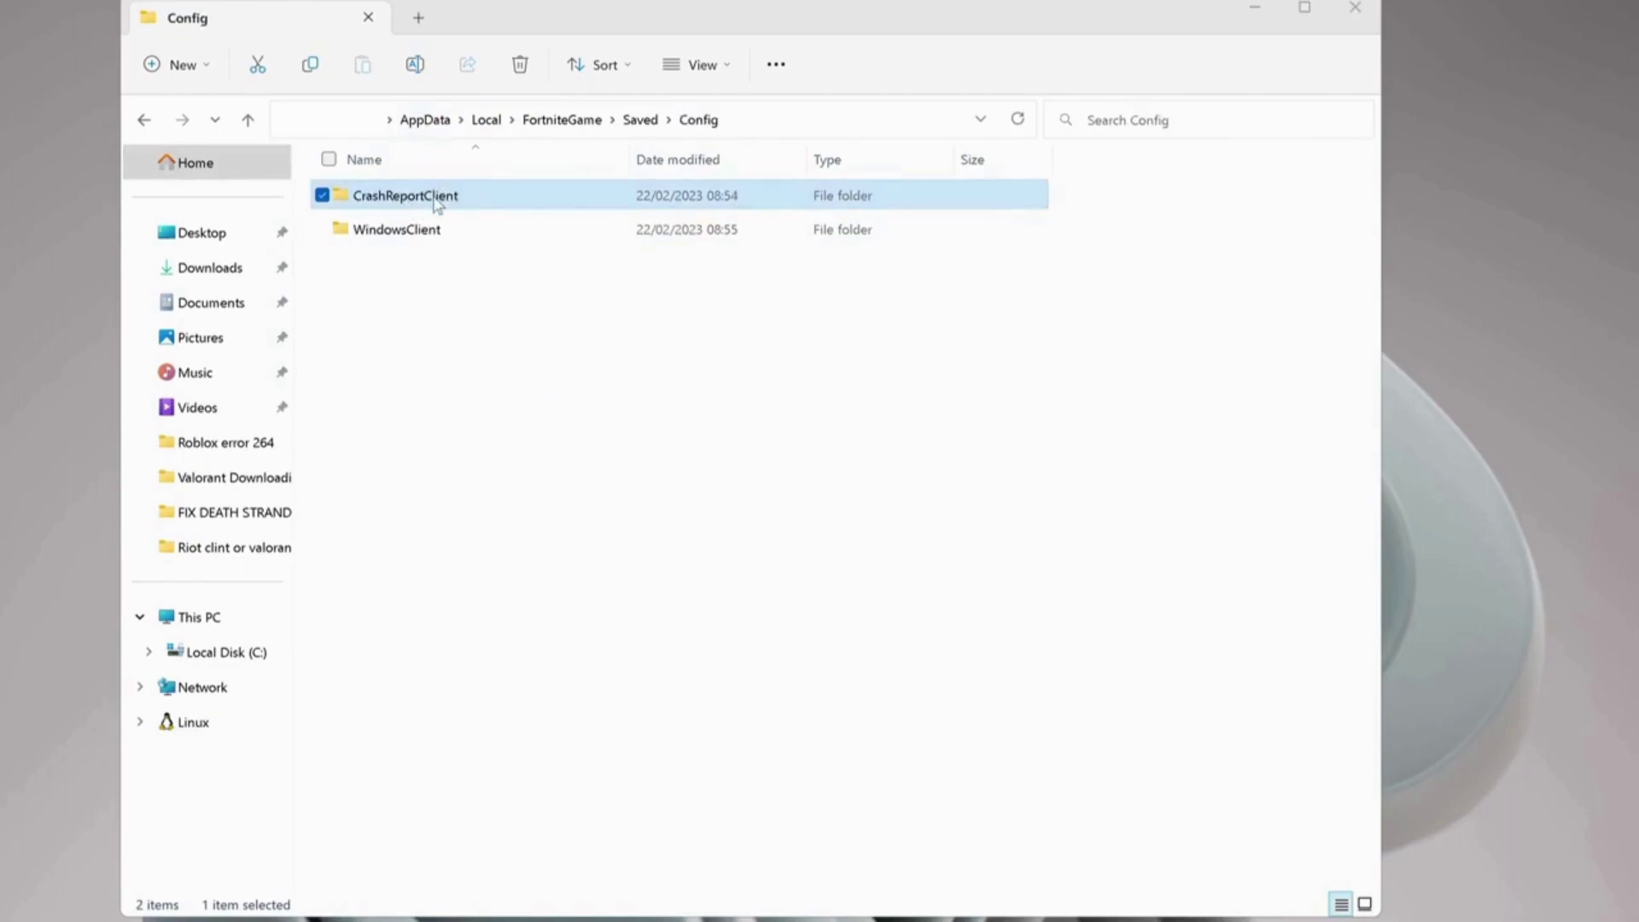
{"action": "right_click", "coordinate": [440, 197]}
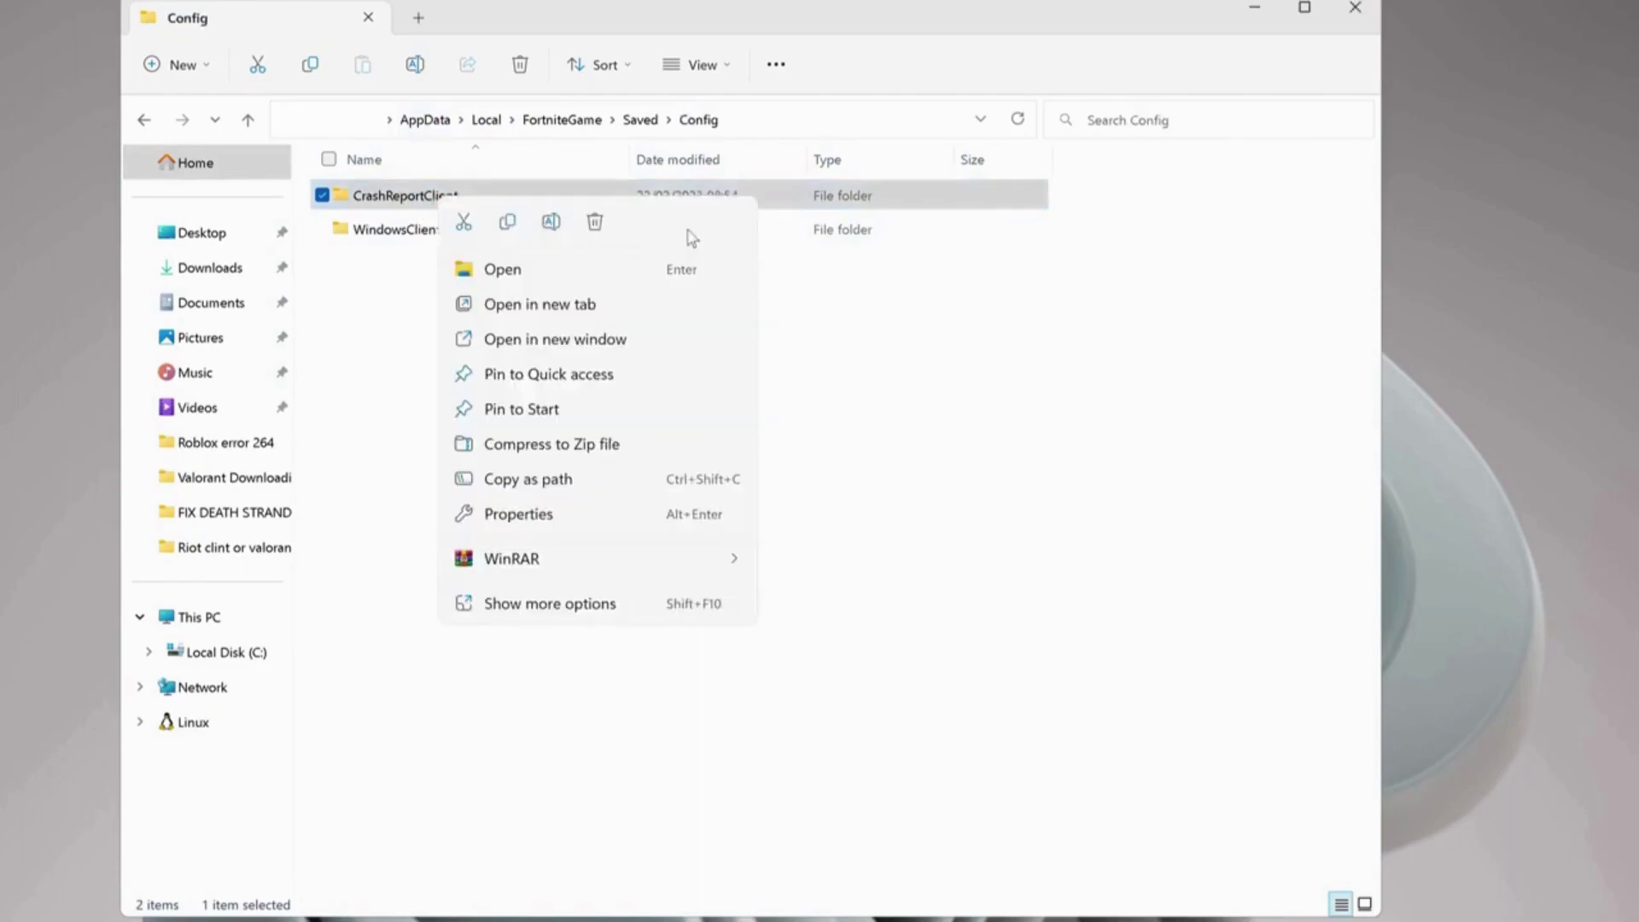
{"action": "left_click", "coordinate": [595, 224]}
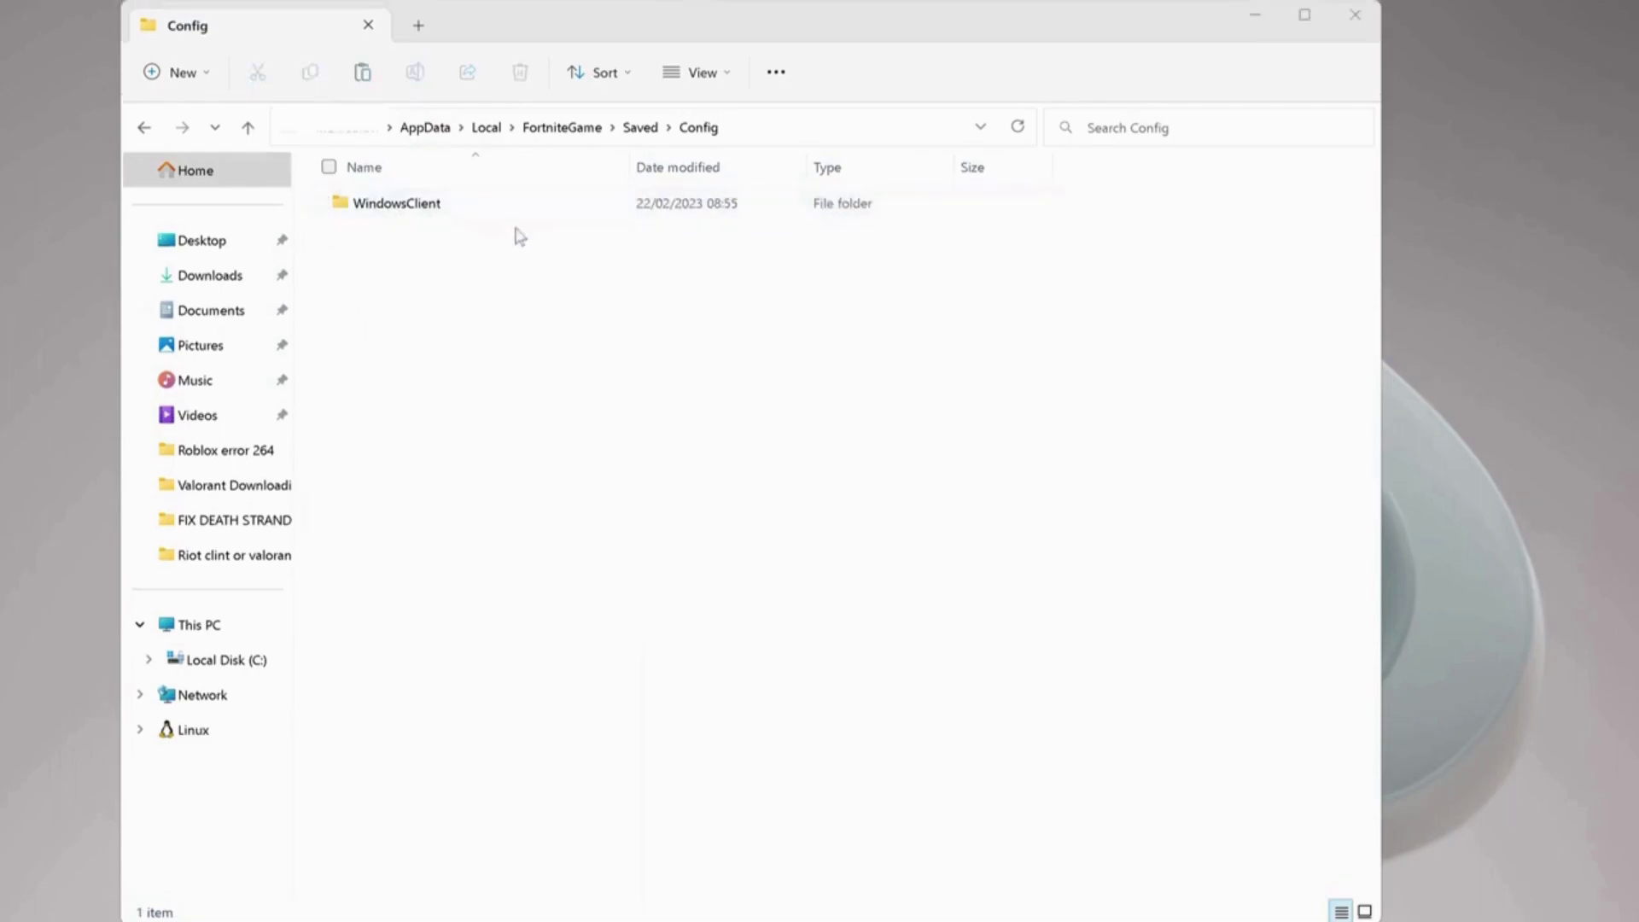
Delete the Logs folder in FortniteGame\Saved.
{"action": "left_click", "coordinate": [145, 128]}
{"action": "left_click", "coordinate": [324, 338]}
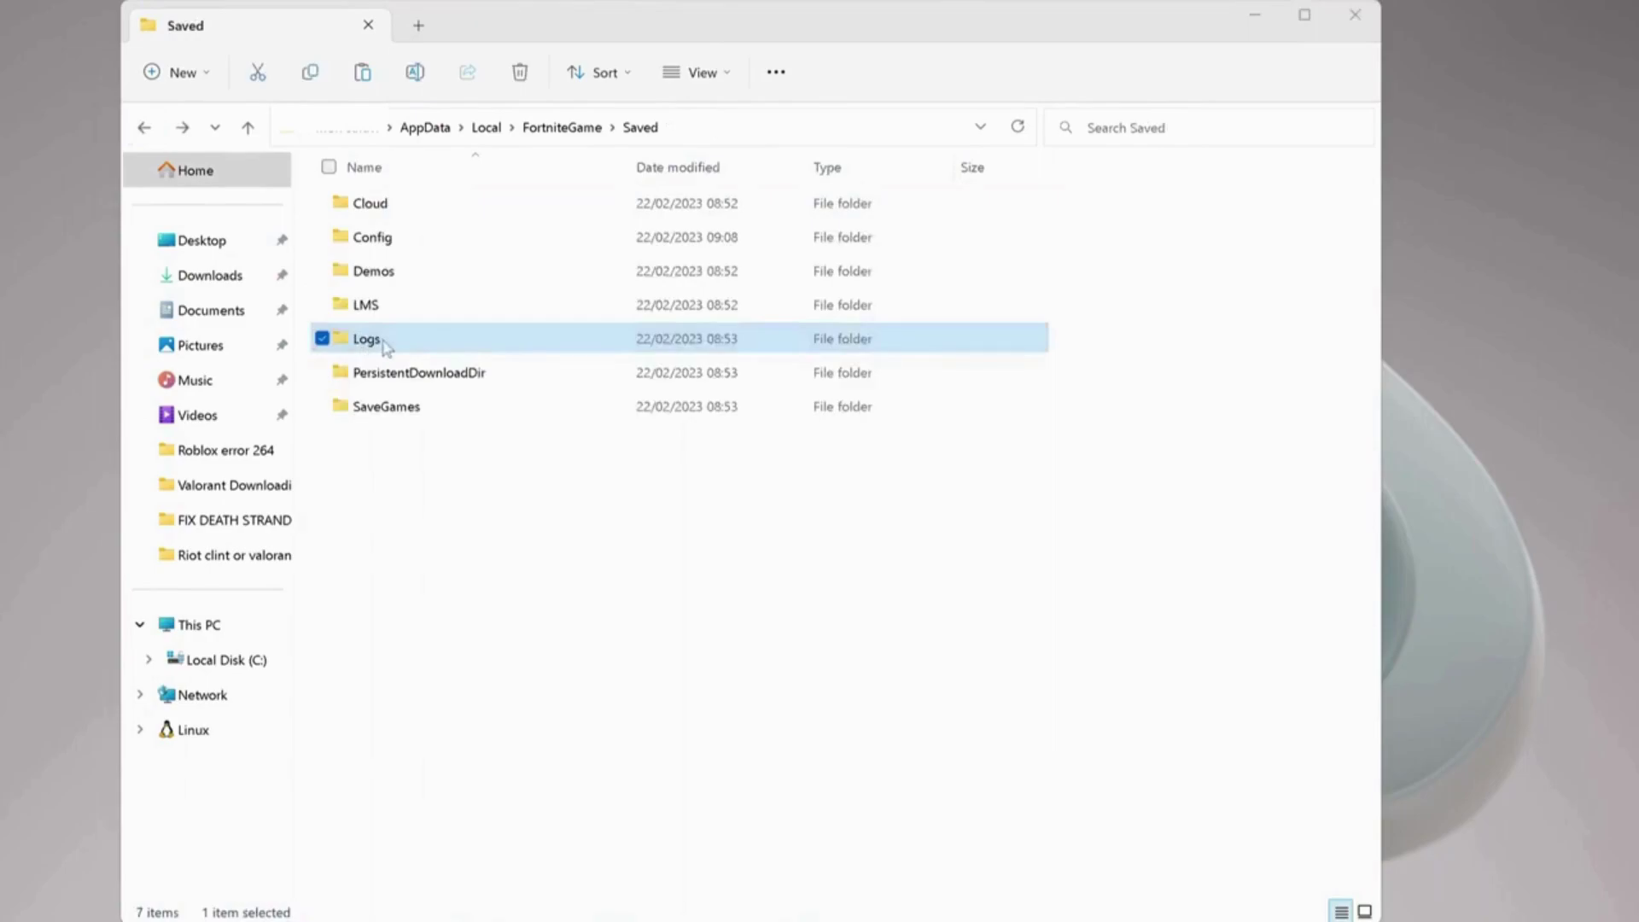
{"action": "right_click", "coordinate": [540, 353]}
{"action": "left_click", "coordinate": [603, 367]}
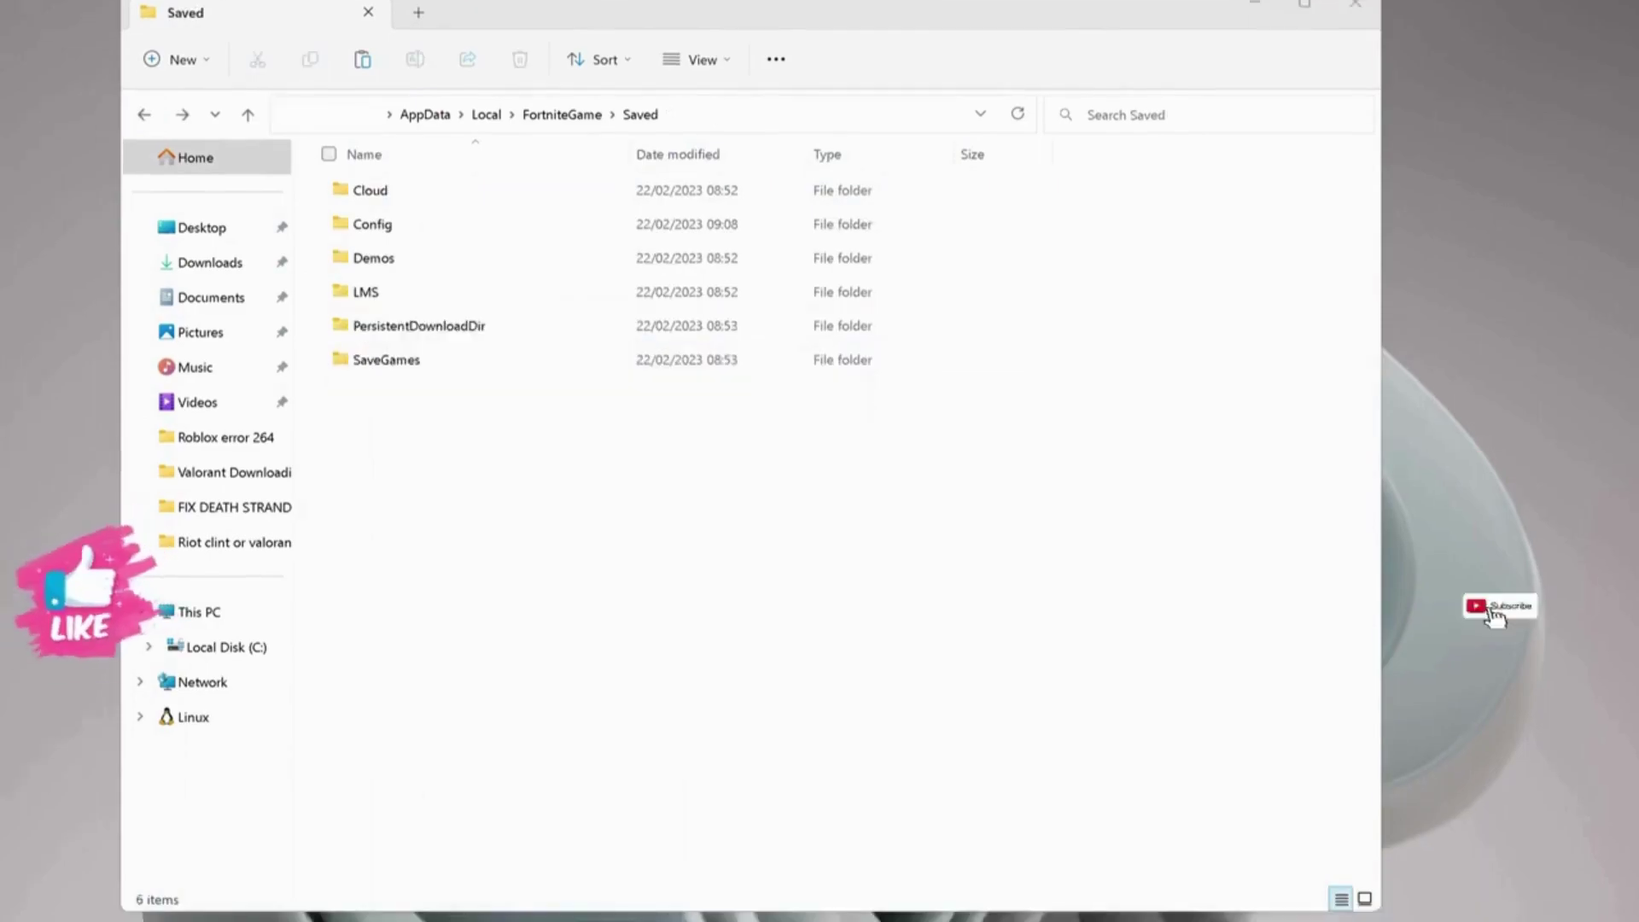